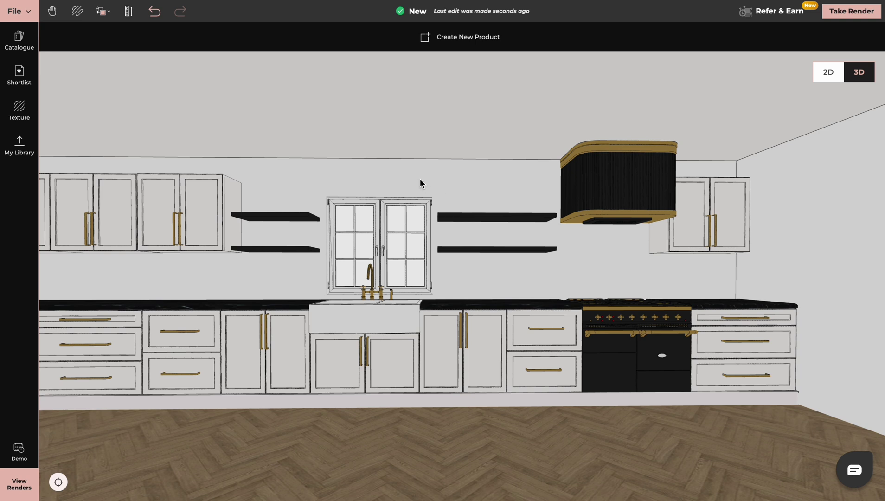
left_click(19, 42)
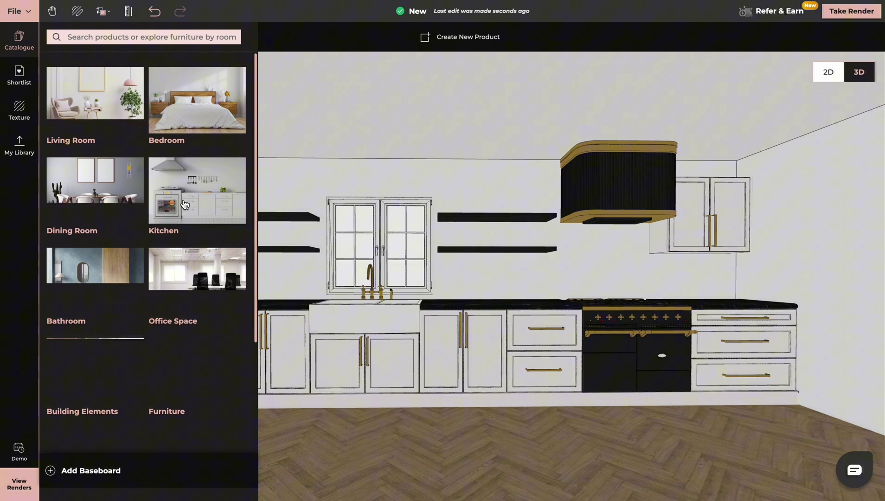
left_click(472, 42)
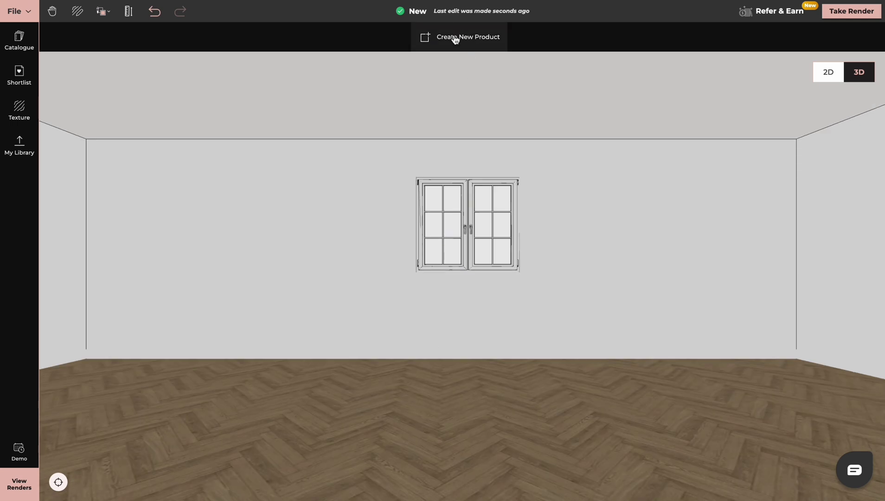
Start a new product and draw an 8000 mm wide rectangle on the lower part of the window wall, down to the floor.
left_click(455, 38)
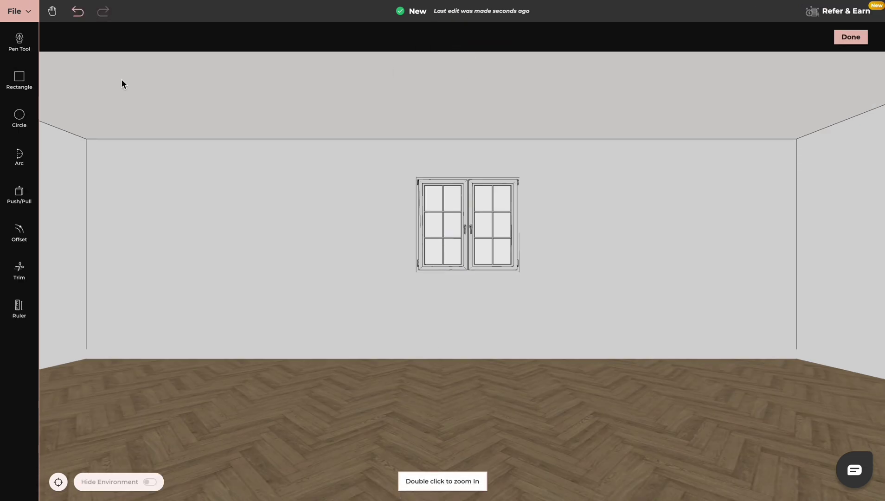
left_click(22, 80)
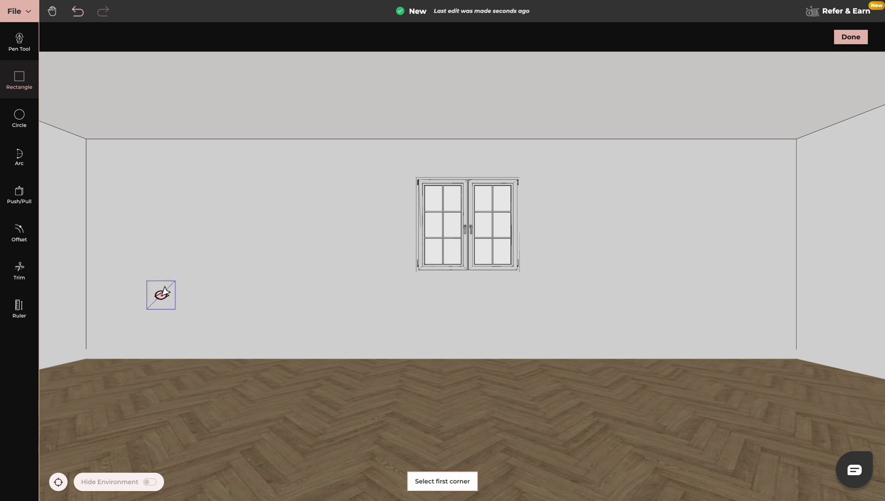
left_click(160, 297)
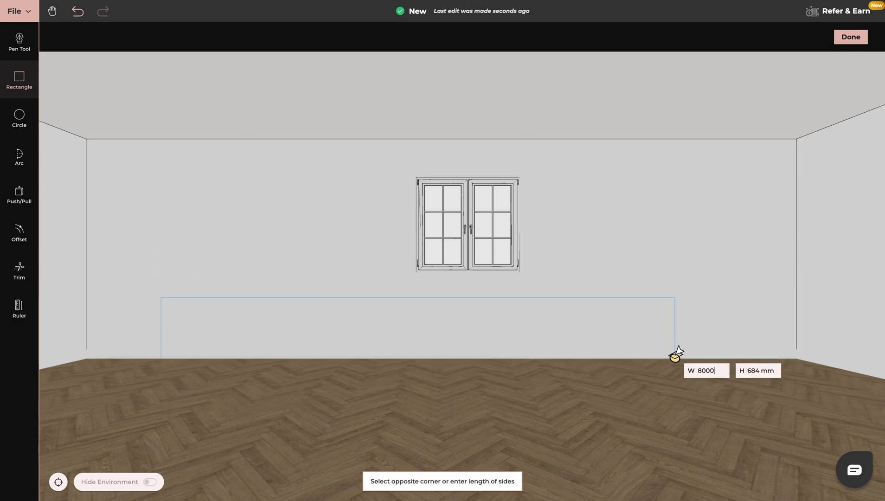
left_click(675, 354)
Push/Pull the wall rectangle out into the room as a solid cabinet block and finish the product.
middle_click_drag(518, 369, 606, 368)
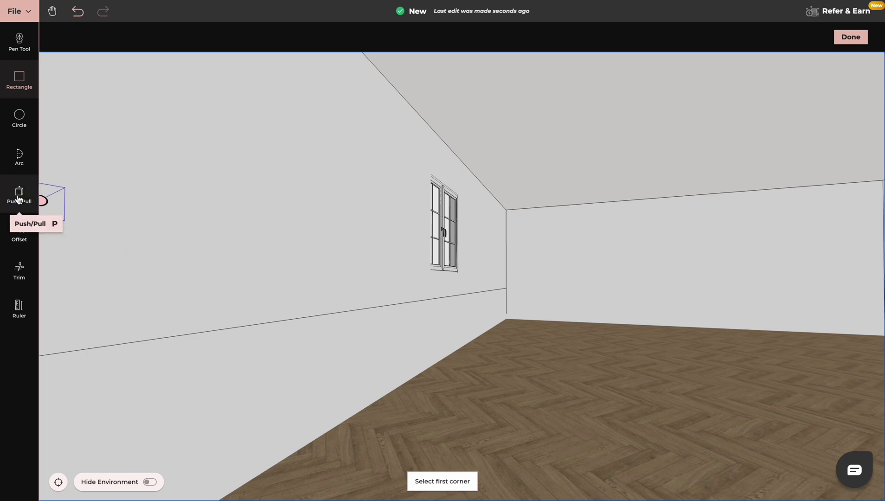
left_click(19, 196)
left_click(283, 370)
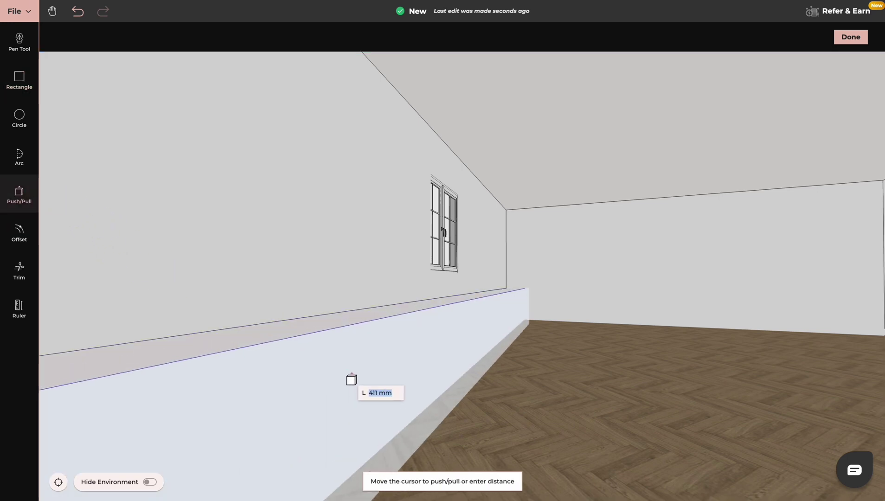
left_click(389, 379)
left_click(850, 37)
Select the cabinet block and open it for modification with the room environment hidden.
left_click_drag(555, 335, 441, 281)
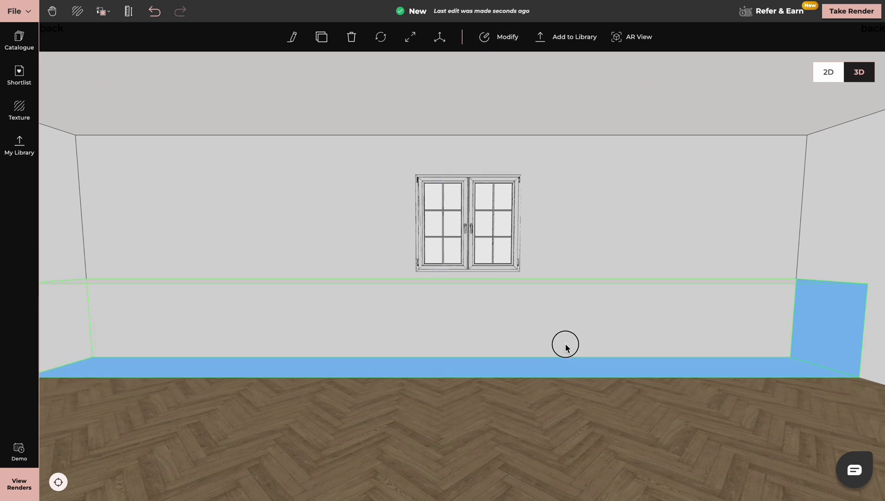
left_click(501, 38)
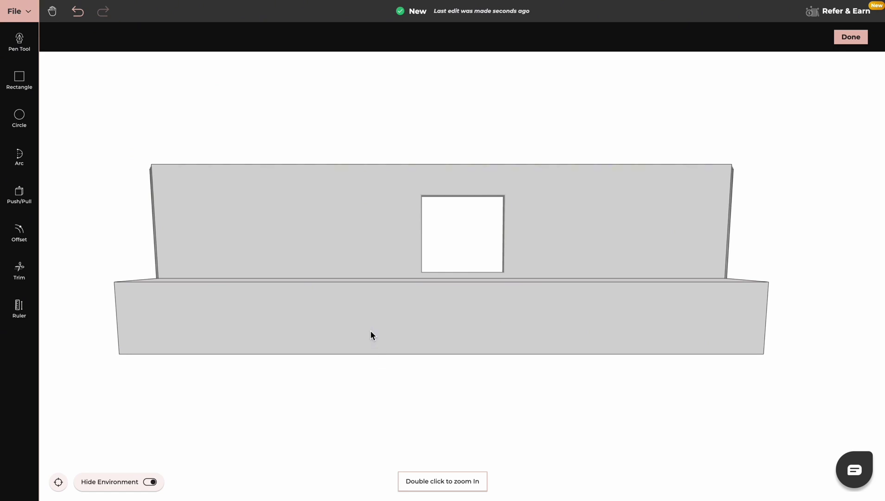
left_click(148, 483)
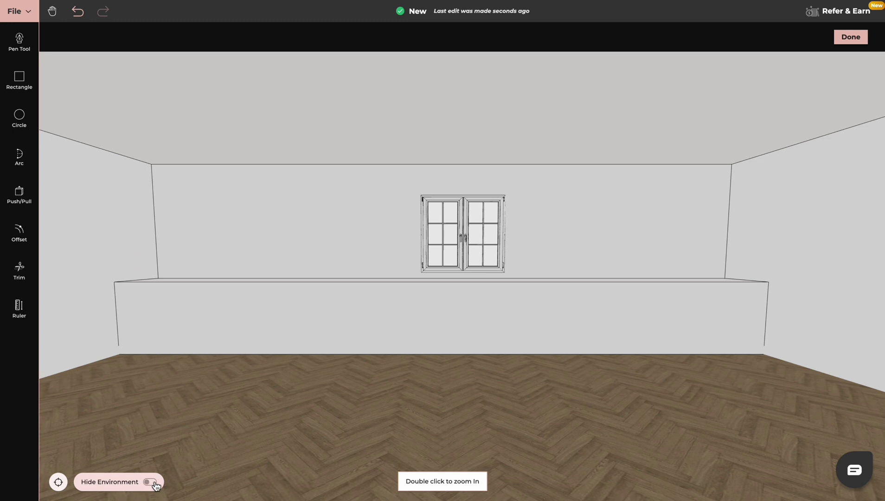
left_click(151, 482)
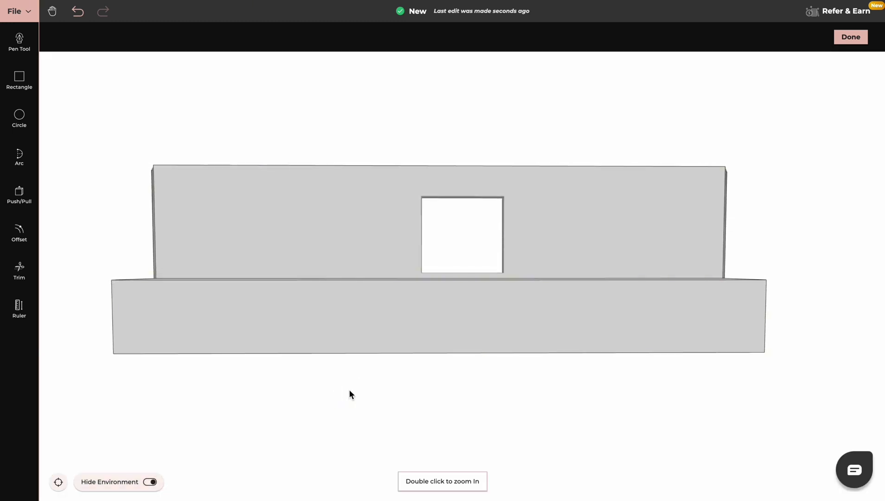
Place a horizontal ruler guide just above the bottom edge of the cabinet block's front face.
left_click(19, 307)
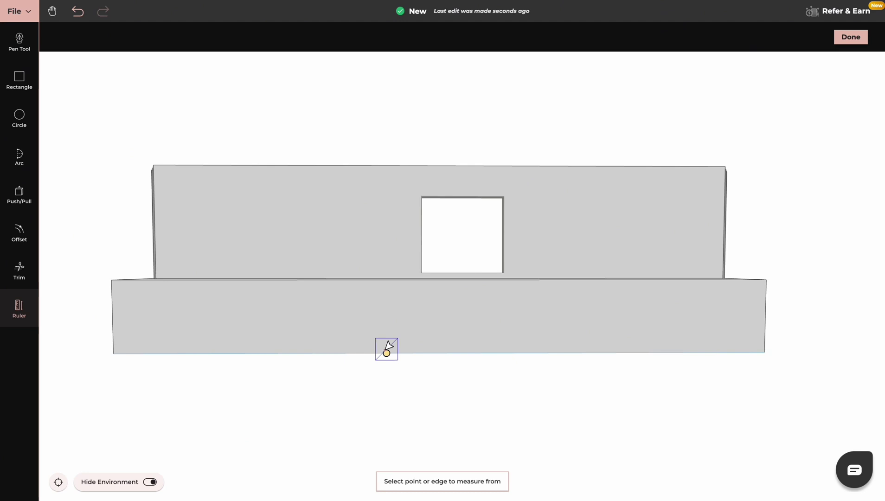
left_click(387, 349)
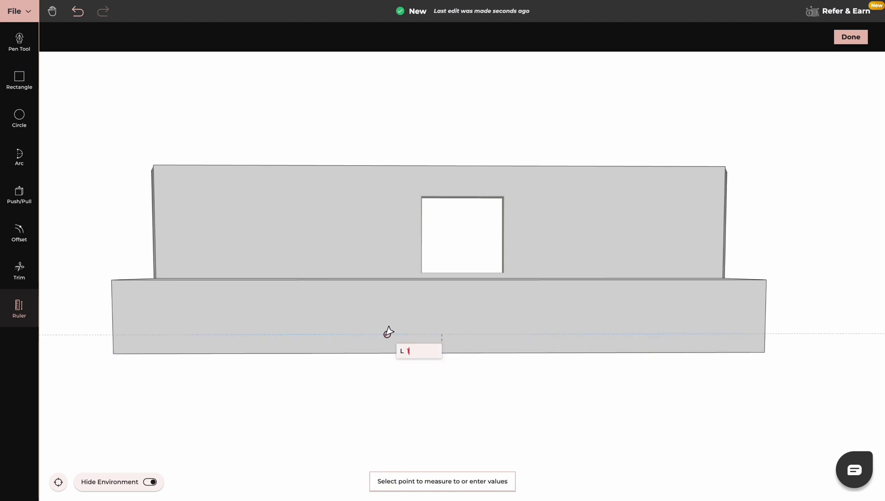
key("Return")
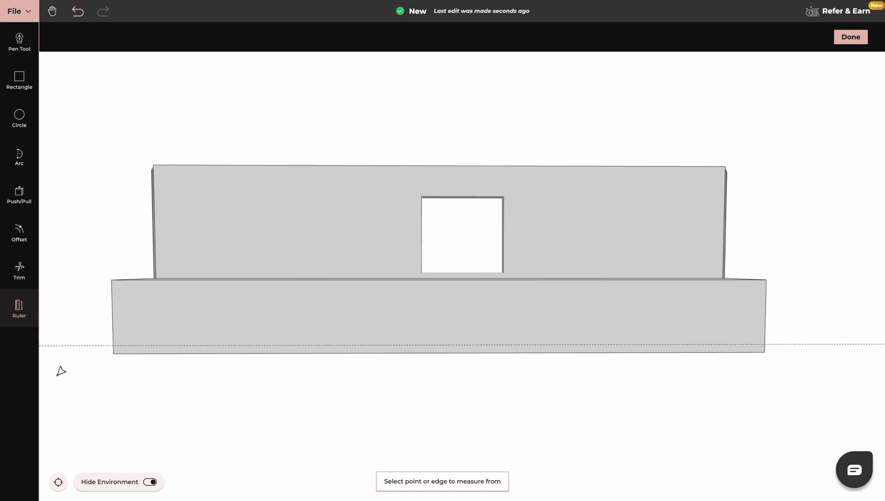
Draw a line along the guide across the full front face to mark off the toe kick, and remove the guide.
left_click(19, 40)
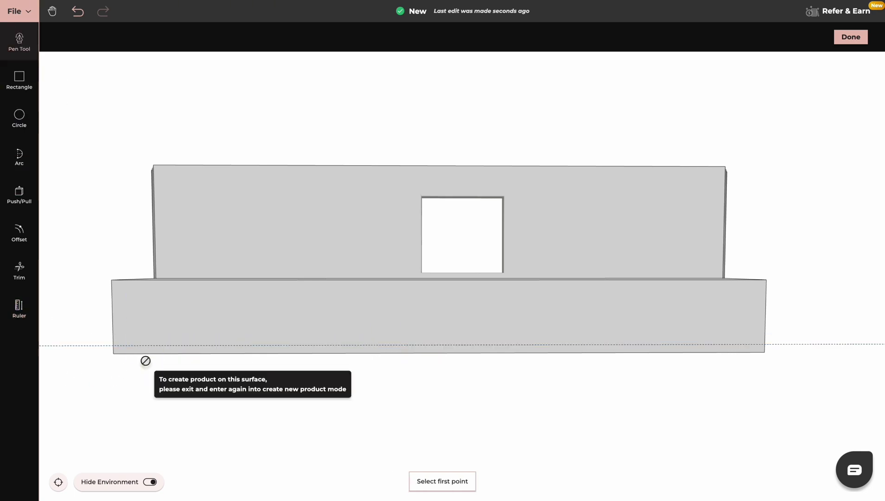
scroll(120, 341, "up", 3)
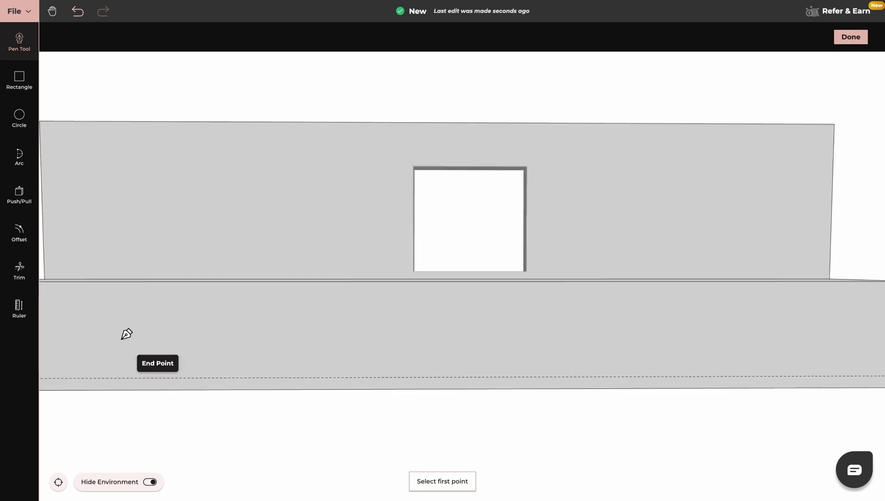
right_click_drag(120, 342, 236, 324)
left_click(108, 358)
right_click_drag(691, 356, 394, 349)
left_click(690, 347)
left_click(19, 271)
key("Escape")
Push the toe-kick strip at the bottom of the cabinet block inward.
left_click_drag(214, 415, 482, 389)
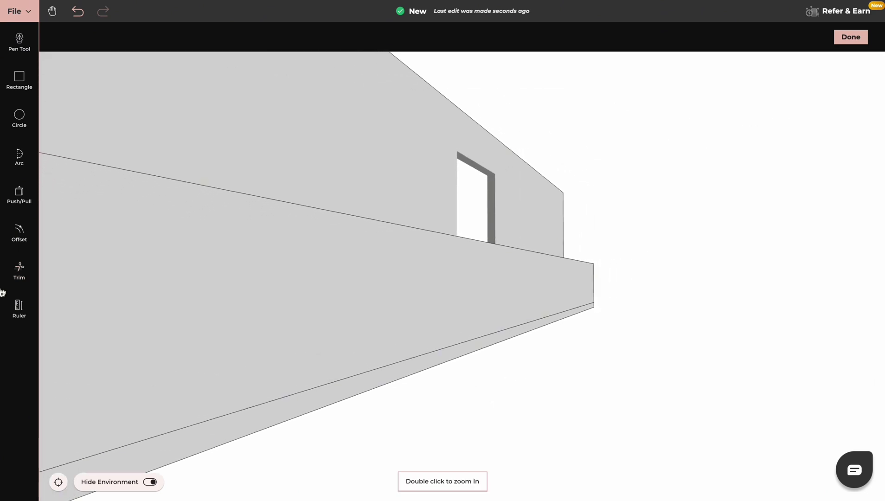
left_click(19, 193)
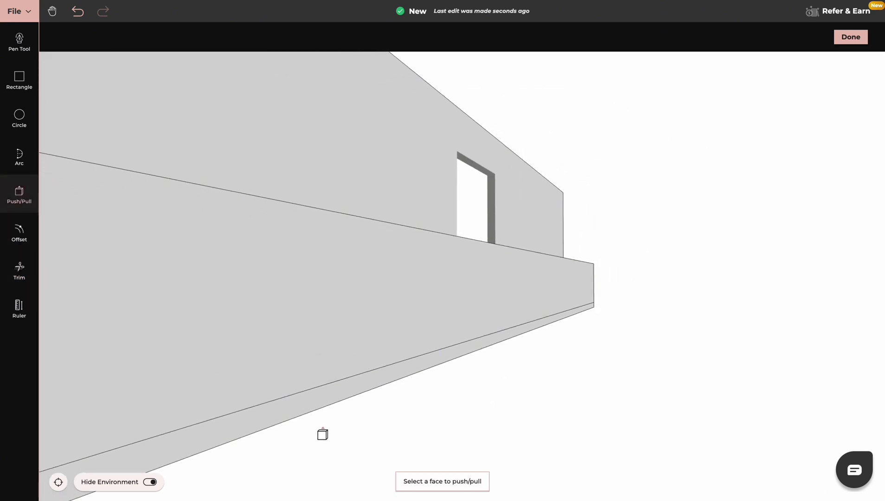
left_click(320, 404)
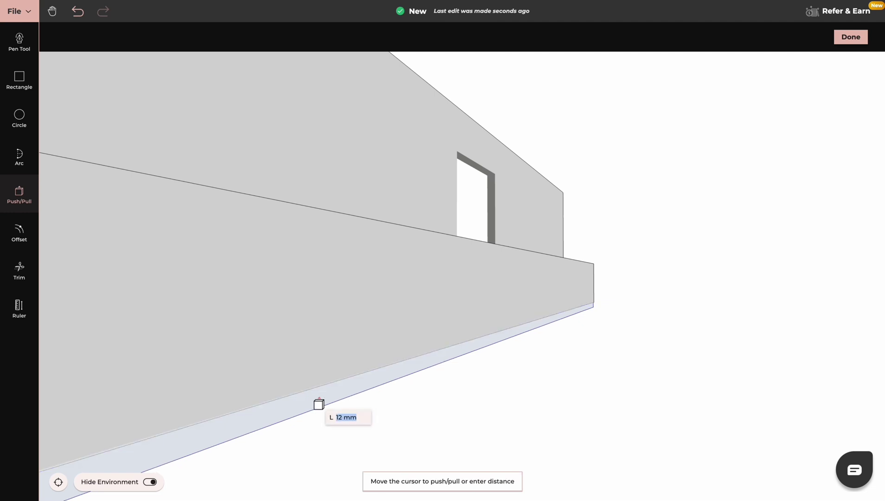
left_click(319, 405)
key("Escape")
Place the first two vertical ruler guides on the cabinet front, measuring from its left end.
left_click_drag(398, 403, 357, 406)
middle_click_drag(357, 408, 362, 403)
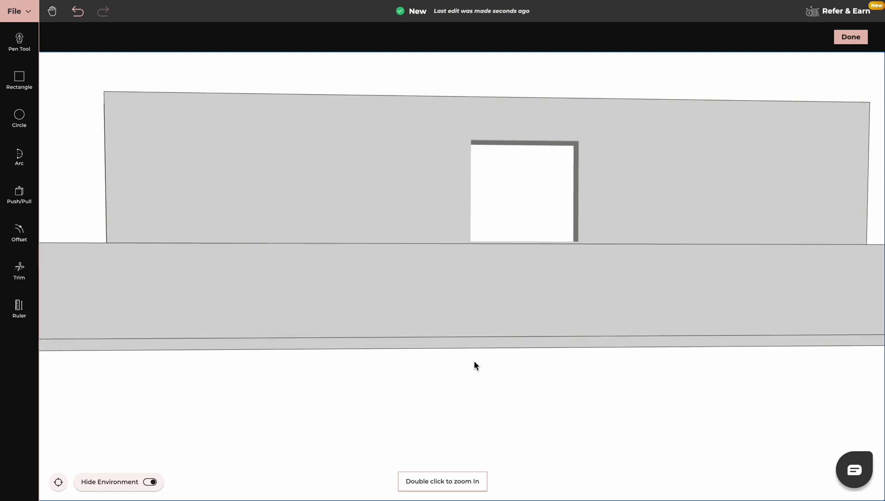
scroll(473, 360, "down", 2)
middle_click_drag(608, 381, 588, 381)
left_click(19, 309)
left_click(169, 290)
left_click(274, 291)
Continue the vertical ruler guides along the cabinet front at successive spacings of 700, 800 and 1000 mm.
left_click(275, 291)
type("700")
key("Return")
left_click(346, 288)
type("800")
key("Return")
left_click(427, 289)
type("1000")
key("Return")
Add the remaining vertical ruler guides toward the right end of the cabinet front, spaced 800, 700 and 1000 mm.
left_click(526, 289)
type("800")
key("Return")
left_click(606, 288)
type("700")
key("Return")
left_click(674, 288)
type("1000")
key("Return")
left_click(770, 288)
key("Escape")
Draw vertical lines along all eight guides from the cabinet's top edge to the toe kick, dividing the front into nine sections.
left_click_drag(607, 382, 599, 382)
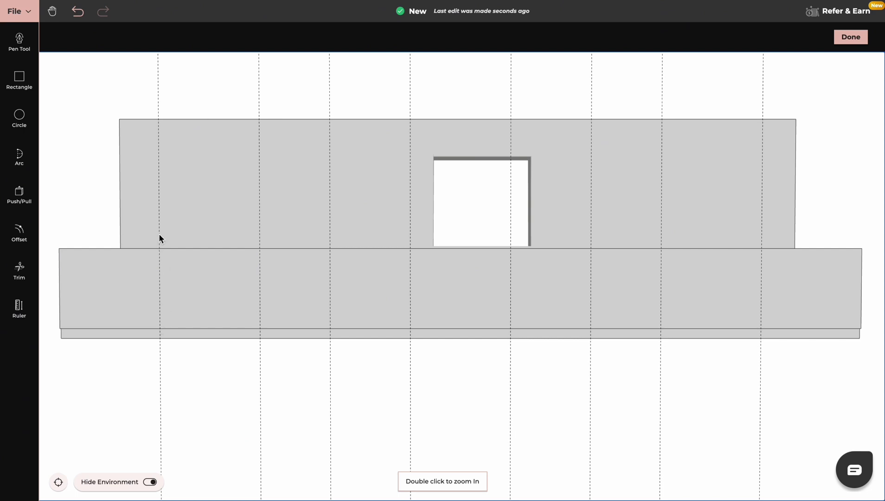
left_click(21, 42)
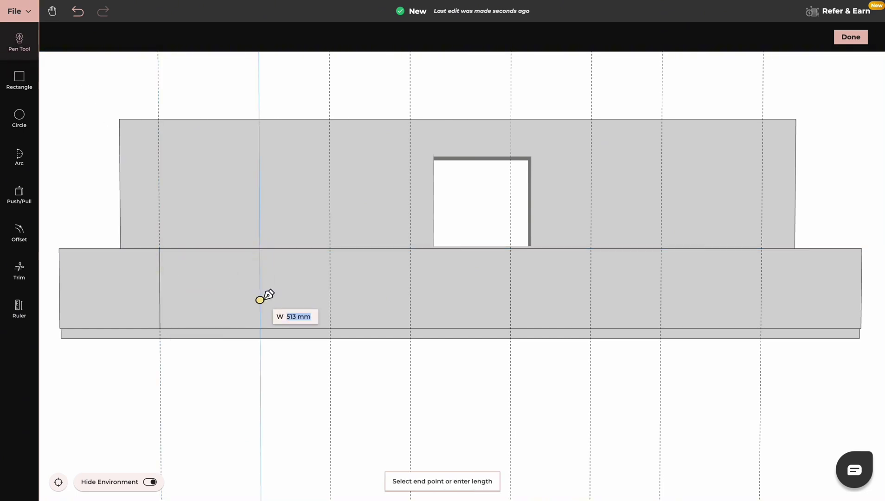
left_click(510, 328)
left_click(591, 248)
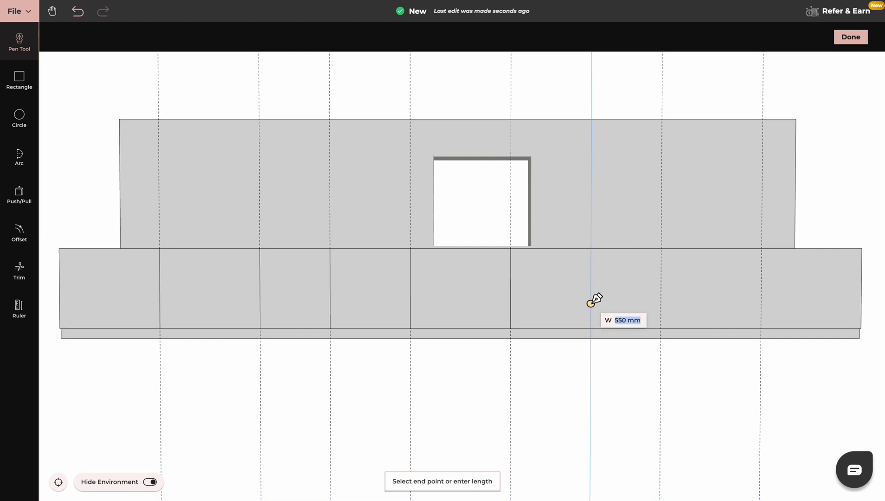
left_click(591, 328)
left_click(662, 248)
left_click(660, 328)
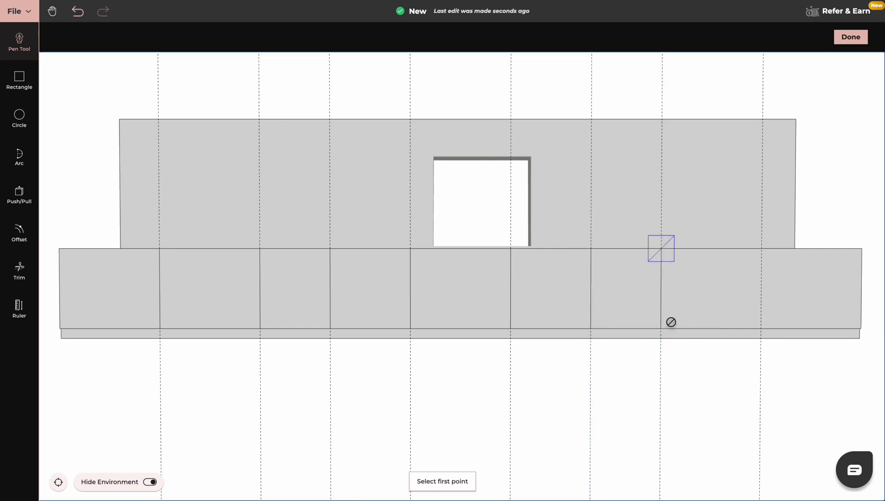
left_click(761, 248)
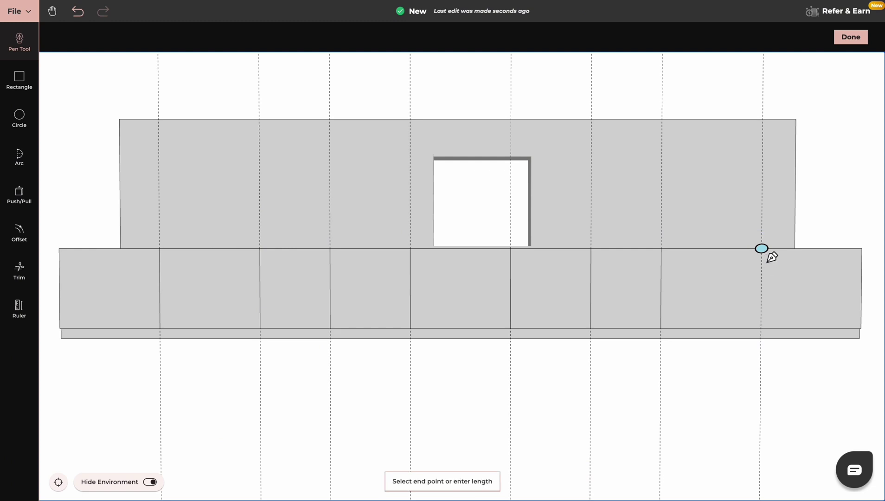
left_click(761, 328)
key("Escape")
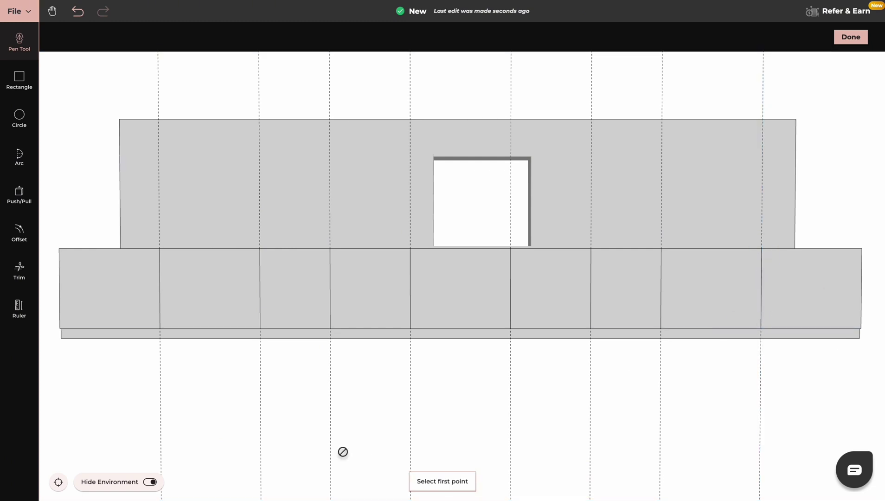
Trim away all the vertical ruler guides, keeping the drawn section lines.
left_click(19, 270)
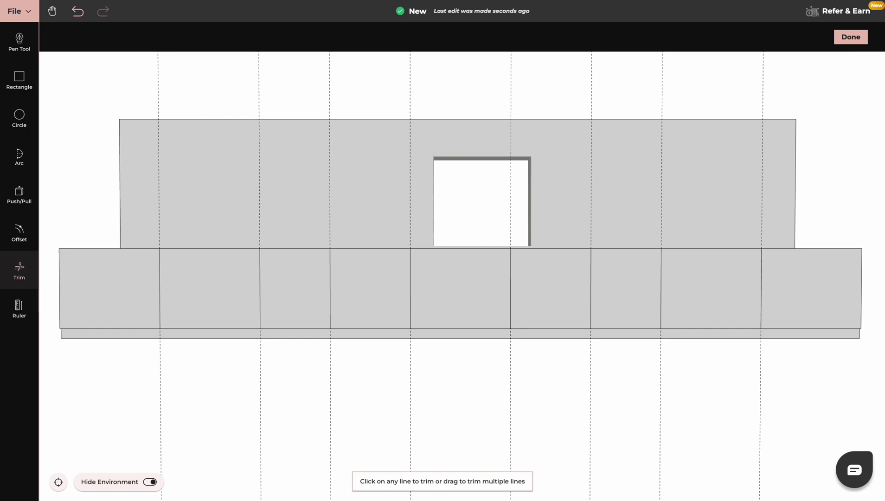
mouse_move(779, 367)
left_mouse_down()
mouse_move(278, 365)
mouse_move(754, 382)
left_mouse_up()
left_click_drag(390, 377, 16, 349)
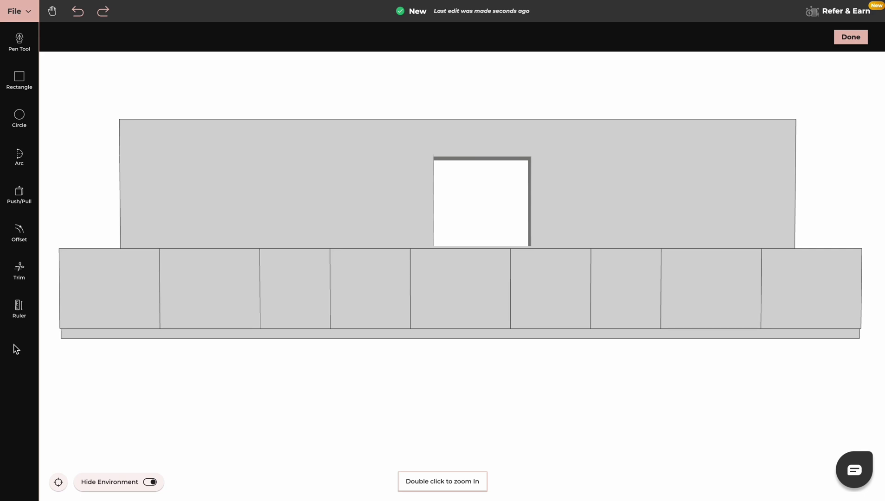
Place three horizontal ruler guides across the cabinet front for the drawer divisions.
left_click(19, 308)
left_click(103, 298)
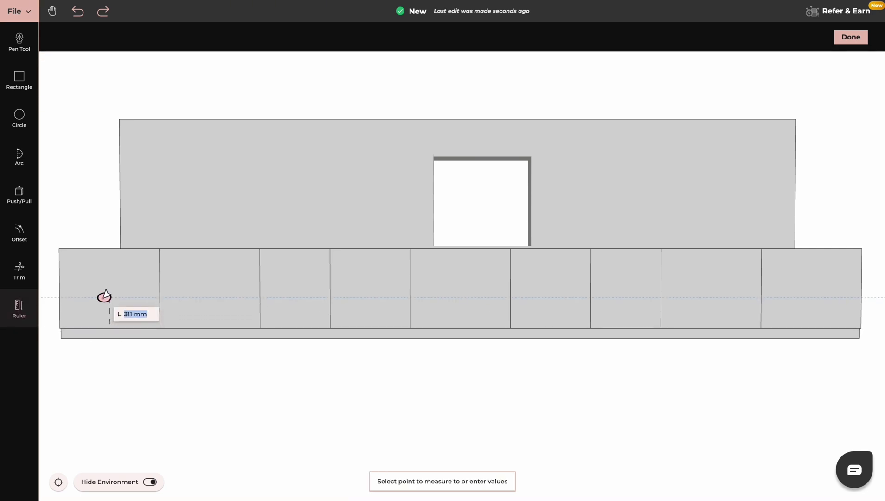
left_click(109, 264)
key("Escape")
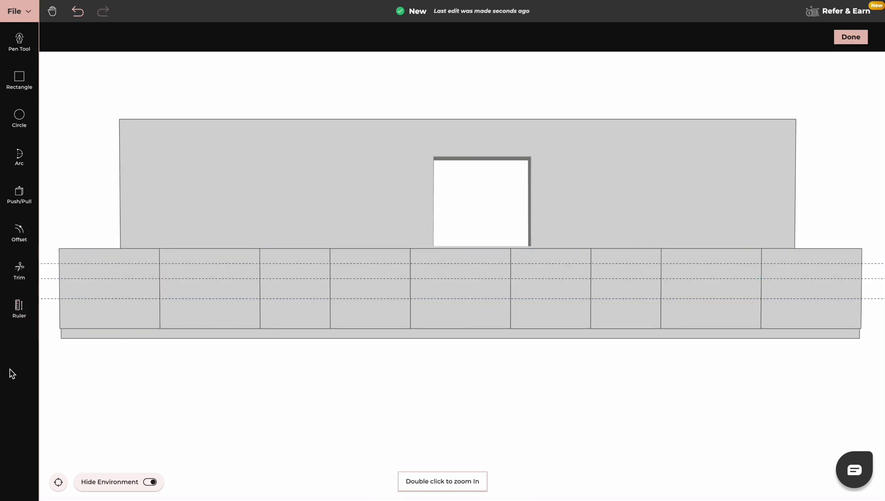
Draw three horizontal drawer lines along the guides across the two leftmost cabinet sections.
left_click(26, 47)
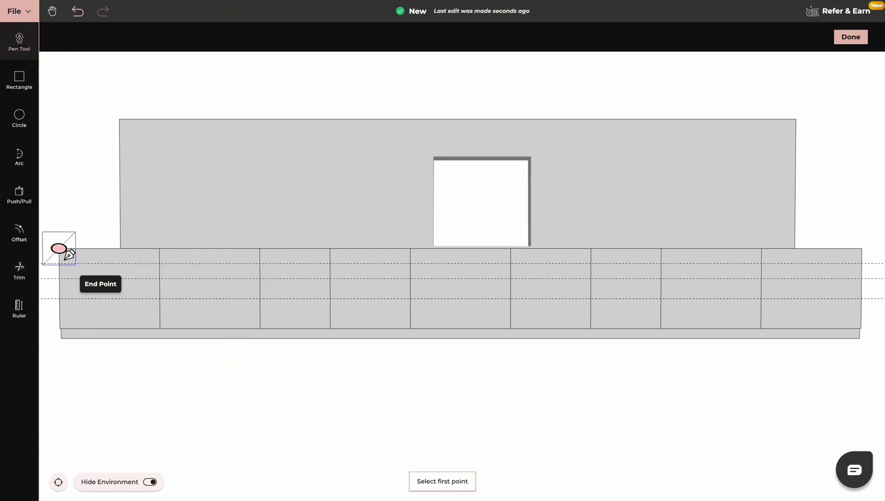
scroll(69, 263, "up", 10)
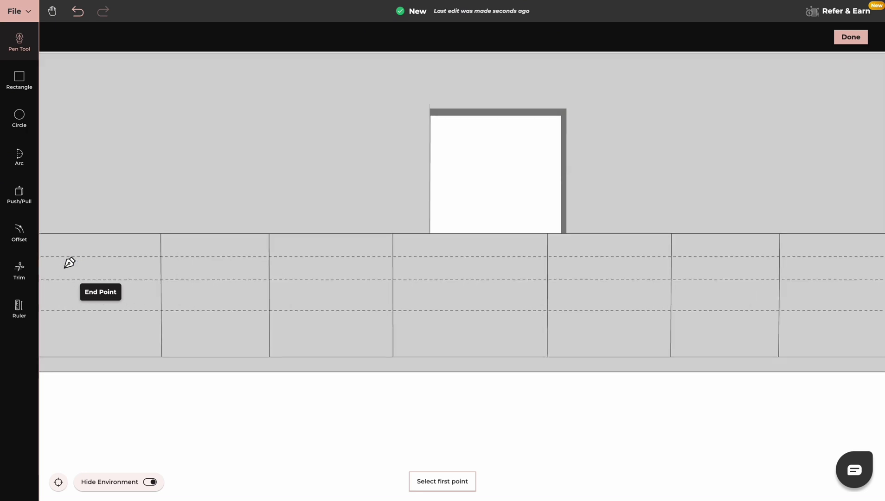
scroll(169, 258, "down", 10)
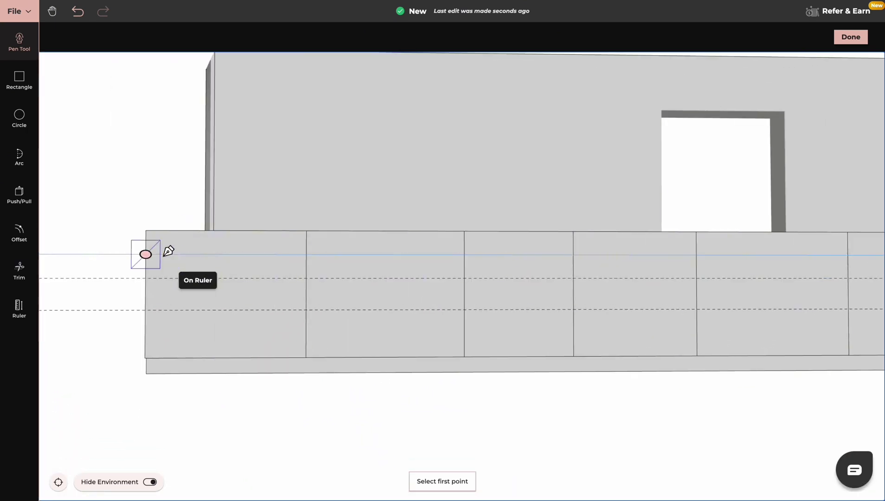
left_click(145, 278)
left_click(464, 278)
left_click(145, 310)
scroll(449, 296, "up", 4)
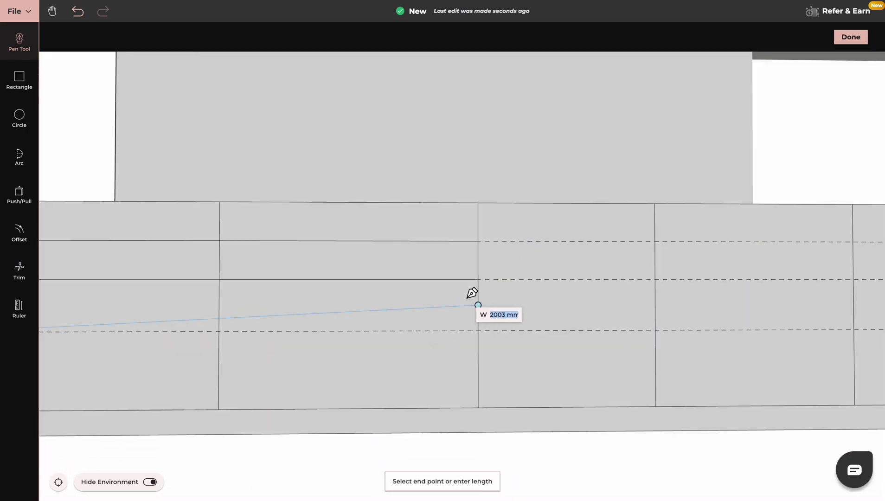
left_click(478, 330)
Draw three horizontal drawer lines along the ruler guides across the two rightmost cabinet sections.
right_click_drag(603, 325, 2, 311)
right_click_drag(645, 264, 199, 279)
left_click(193, 245)
left_click(674, 247)
left_click(193, 282)
left_click(674, 282)
scroll(438, 278, "up", 4)
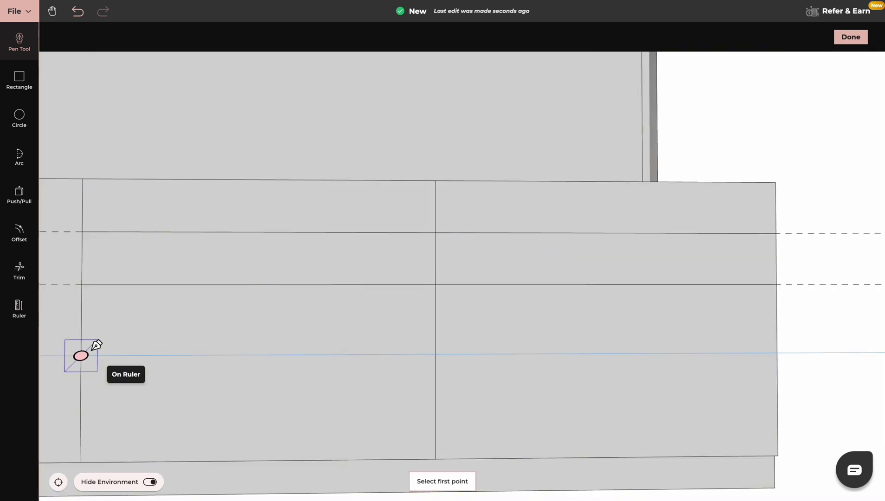
left_click(81, 356)
left_click(775, 352)
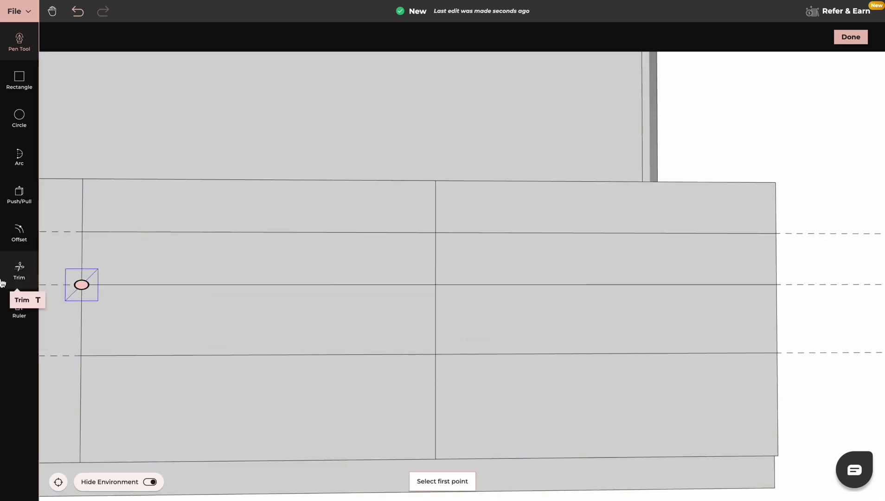
Trim away the three horizontal ruler guides, keeping the drawn drawer lines.
left_click(20, 272)
left_click_drag(839, 225, 840, 372)
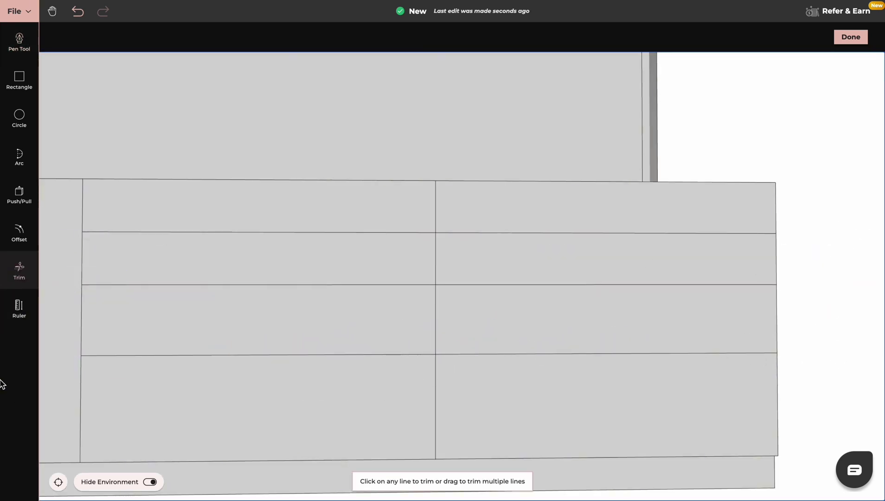
key("Escape")
Place a horizontal ruler guide 400 mm above the bottom edge of the cabinet fronts.
scroll(185, 336, "down", 5)
right_click_drag(185, 337, 742, 354)
left_click(19, 308)
left_click(148, 396)
type("400")
key("Return")
Place vertical ruler guides through the middle of the three central sections, the second 500 mm and the third 400 mm from their left edges.
left_click(216, 298)
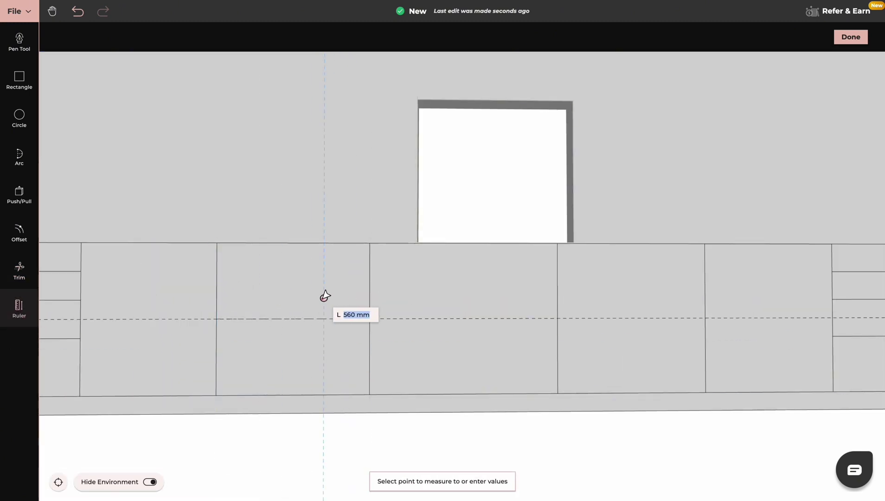
key("Return")
left_click(370, 319)
type("500")
key("Return")
left_click(557, 318)
type("400")
key("Return")
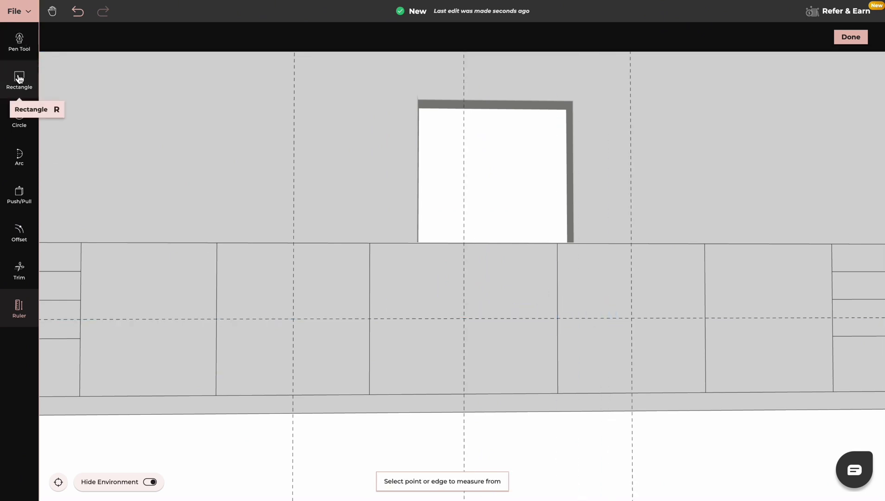
Draw a rectangle over the upper half of the third section from the left, down to the horizontal guide.
left_click(19, 79)
left_click(81, 319)
left_click(215, 243)
Draw vertical lines along the three guides in the central sections and a horizontal line across the third section from the right.
left_click(19, 41)
left_click(293, 243)
left_click(293, 395)
left_click(464, 243)
left_click(463, 394)
left_click(631, 243)
left_click(631, 393)
left_click(704, 317)
left_click(832, 317)
Trim away the horizontal guide and the three vertical guides from the cabinet front.
left_click(19, 270)
left_click(293, 168)
left_click(254, 319)
left_click(464, 147)
left_click(631, 152)
key("Escape")
Offset the outlines of the drawer fronts in the leftmost section inward by 30 mm.
scroll(213, 357, "down", 5)
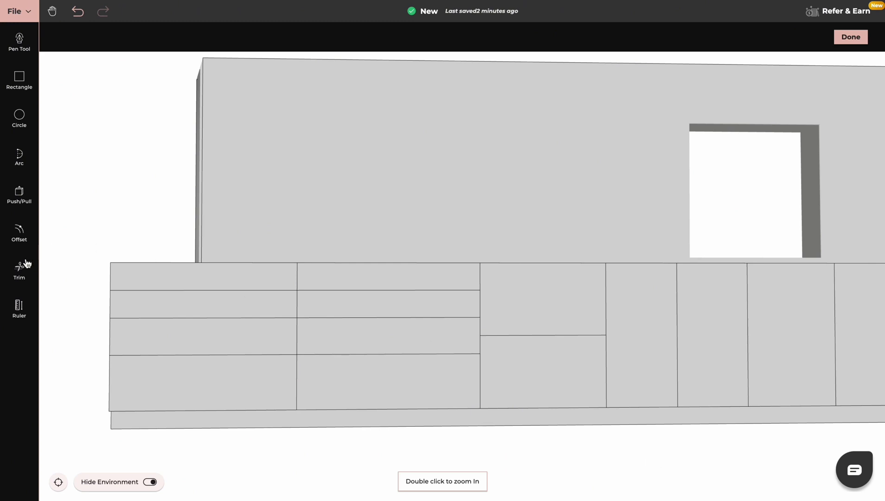
left_click(19, 232)
left_click(189, 268)
type("30")
key("Return")
left_click(188, 311)
type("30")
key("Return")
left_click(187, 344)
type("30")
Repeat the 30 mm inward offset on the four drawer fronts of the second section from the left.
double_click(337, 281)
double_click(357, 304)
double_click(362, 336)
left_click(383, 382)
left_click(381, 397)
Offset the two stacked fronts of the third section and all the tall door fronts inward by 30 mm.
double_click(544, 283)
double_click(520, 345)
double_click(616, 318)
double_click(692, 315)
right_click_drag(788, 320, 464, 329)
left_click(475, 337)
type("30")
left_click(501, 341)
left_click(593, 341)
left_click(657, 332)
Offset the two stacked fronts in the third section from the right inward by 30 mm.
left_click(729, 291)
type("30")
key("Return")
left_click(738, 394)
type("30")
Offset the four drawer fronts in the second section from the right inward by 30 mm.
right_click_drag(816, 325, 353, 394)
left_click(397, 367)
type("30")
key("Return")
left_click(393, 392)
type("30")
key("Return")
left_click(392, 410)
type("30")
key("Return")
left_click(393, 454)
type("30")
key("Return")
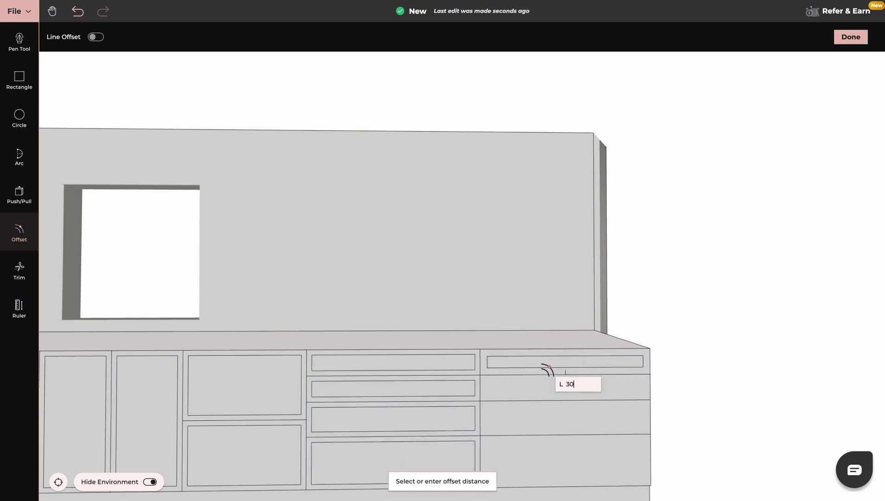
Offset the remaining drawer fronts in the rightmost section inward by 30 mm.
left_click(565, 417)
type("30")
key("Return")
left_click(559, 463)
type("30")
key("Return")
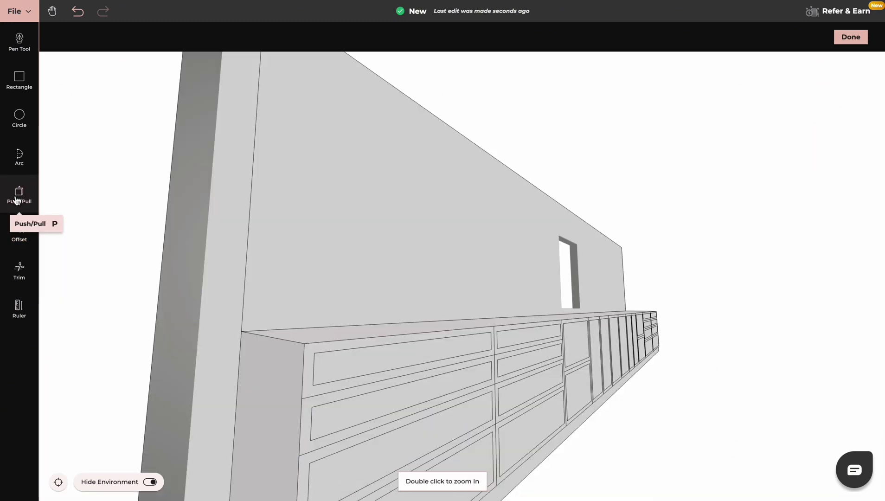
Recess the inner panels of the drawer fronts in the two leftmost sections with Push/Pull.
left_click(17, 199)
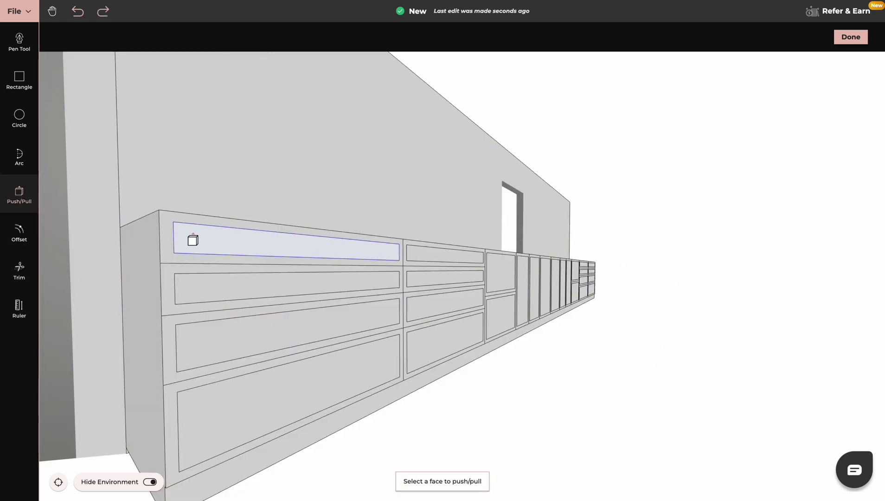
double_click(179, 257)
double_click(180, 270)
double_click(176, 324)
double_click(180, 389)
double_click(413, 244)
double_click(413, 269)
double_click(419, 294)
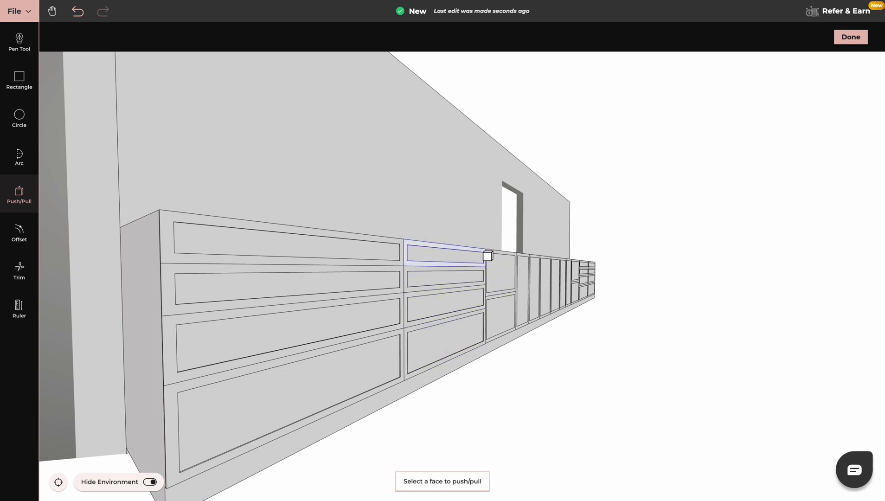
Recess the inner panels of the tall door fronts and the neighbouring stacked fronts to the same depth.
left_click_drag(533, 301, 365, 379)
scroll(365, 379, "up", 3)
double_click(405, 328)
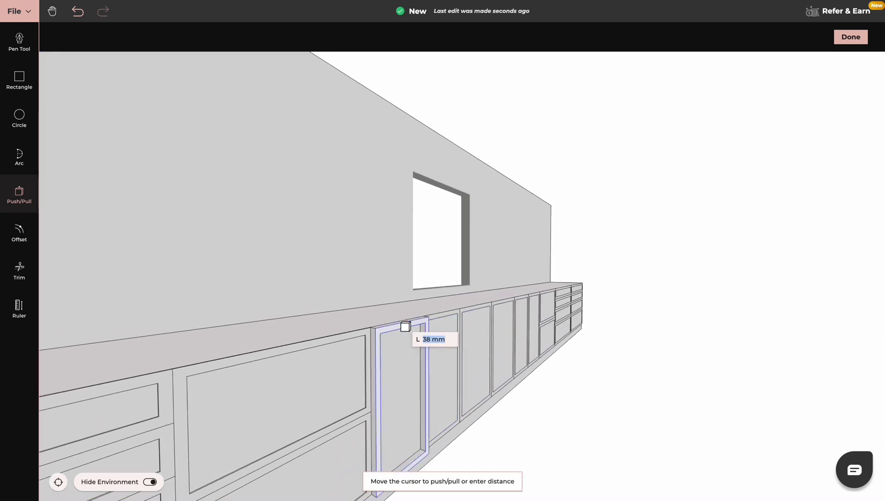
double_click(454, 321)
double_click(486, 313)
double_click(513, 305)
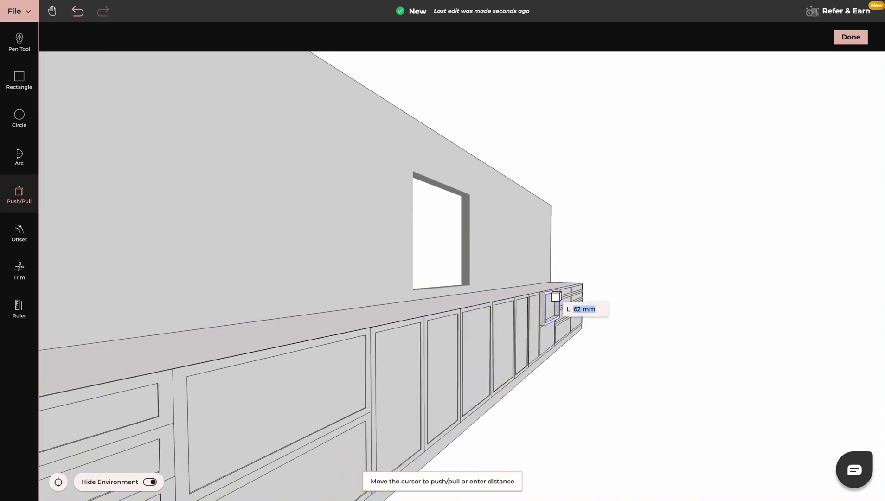
key("Return")
left_click_drag(616, 342, 592, 344)
double_click(539, 332)
key("Escape")
Recess the remaining inner drawer panels in the two rightmost sections and finish editing the cabinet model.
left_click_drag(539, 332, 223, 391)
scroll(545, 273, "down", 5)
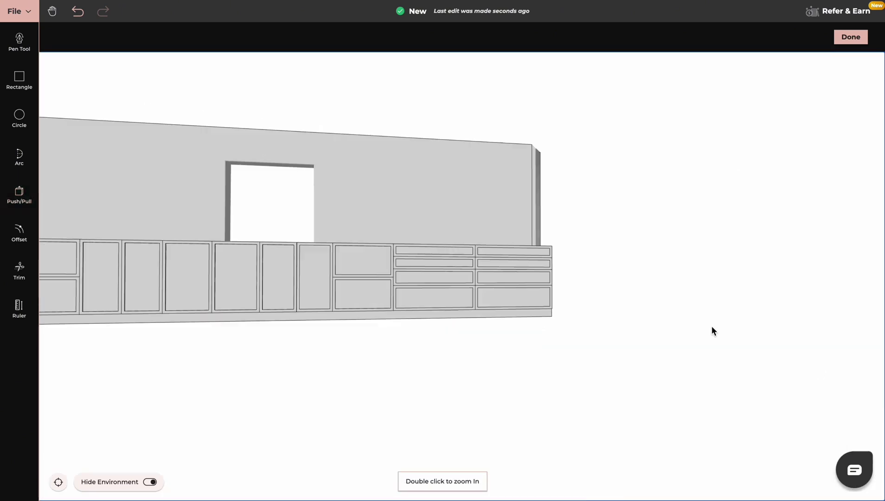
scroll(540, 273, "up", 3)
left_click_drag(488, 275, 649, 273)
key("p")
double_click(319, 186)
double_click(321, 230)
double_click(324, 274)
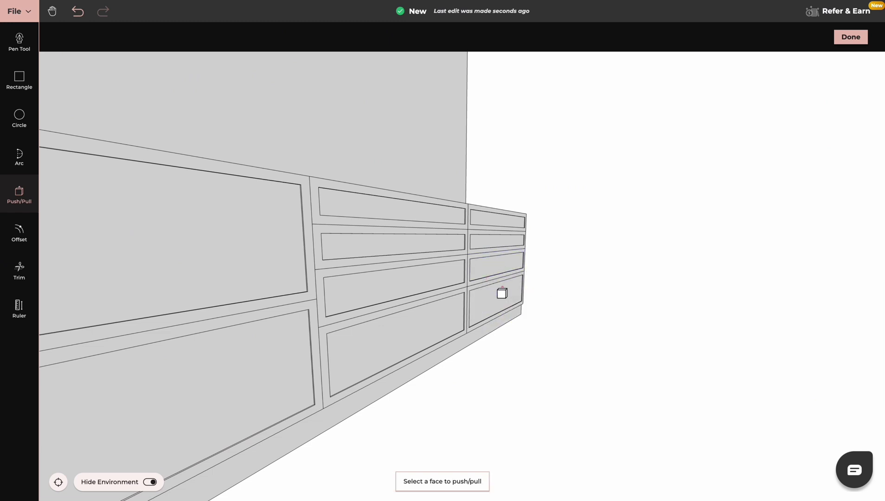
key("Escape")
scroll(501, 293, "down", 5)
left_click_drag(644, 324, 497, 341)
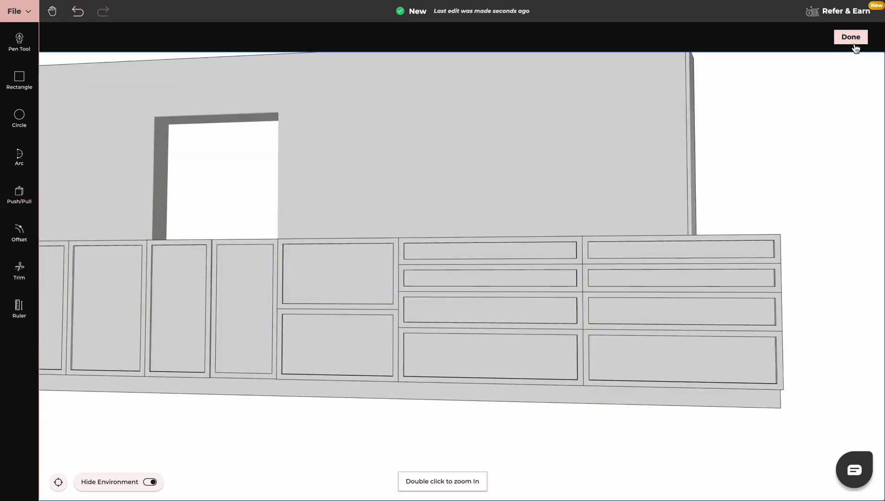
left_click(850, 38)
Place the black marble countertop slab from the shortlist on top of the base cabinets.
left_click_drag(333, 348, 441, 361)
mouse_move(251, 362)
left_mouse_down()
mouse_move(268, 361)
mouse_move(258, 363)
left_mouse_up()
scroll(353, 354, "down", 5)
left_click_drag(342, 355, 430, 312)
left_click(19, 75)
scroll(133, 317, "down", 10)
scroll(180, 378, "down", 2)
left_click_drag(193, 330, 548, 327)
left_click_drag(524, 384, 404, 364)
Stretch the countertop in both directions to span the full cabinet run, about 8002 mm long.
left_click(410, 37)
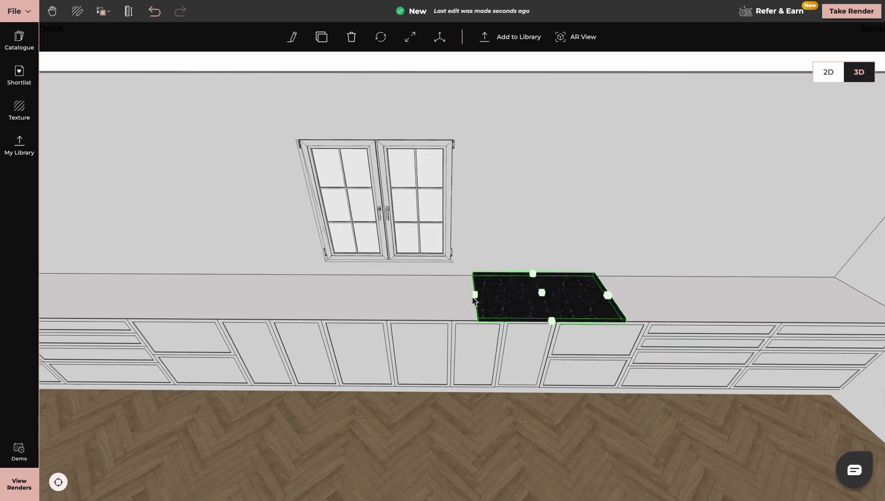
left_click_drag(473, 294, 76, 307)
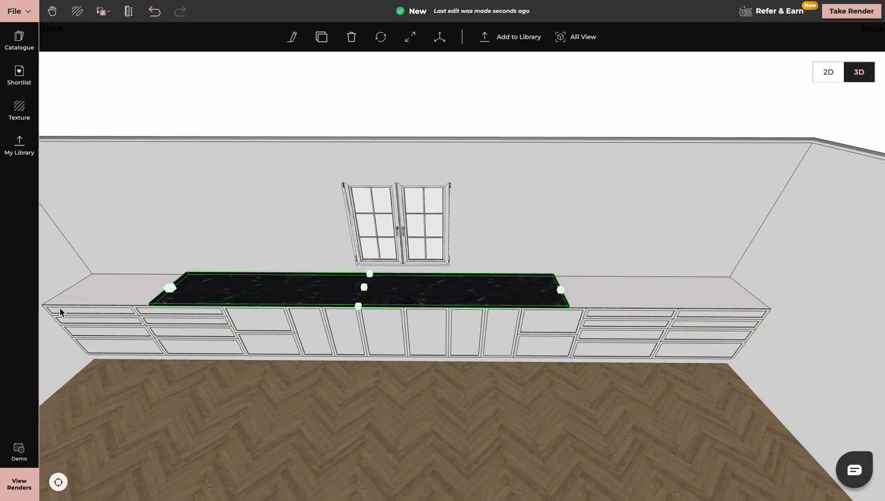
left_click_drag(170, 287, 101, 286)
left_click_drag(561, 292, 752, 291)
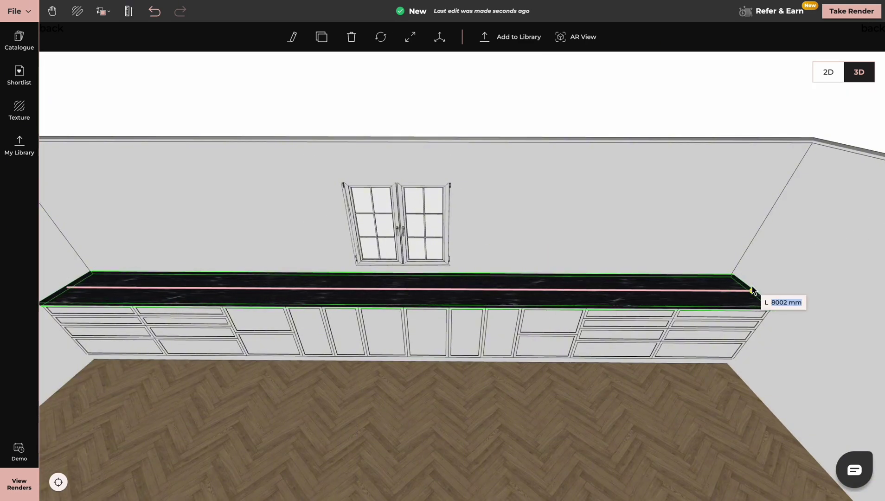
scroll(452, 384, "down", 3)
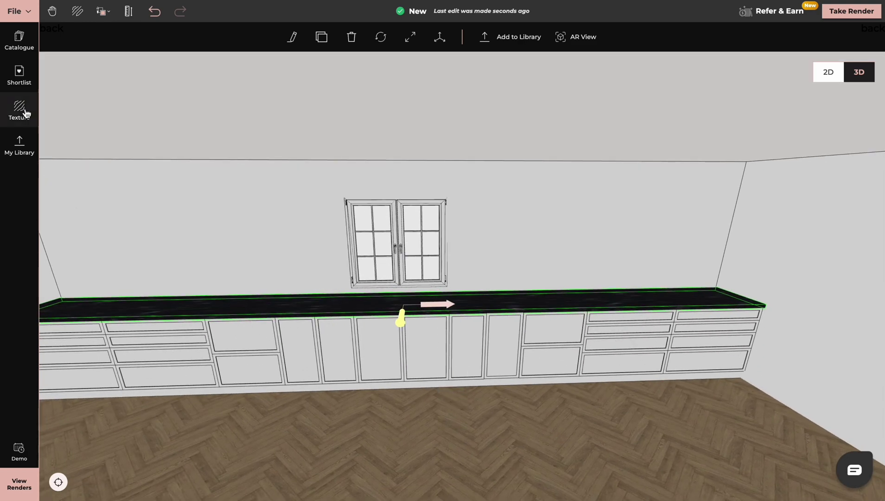
Place the Portsmouth As Sink on the countertop below the window and lower it into the slab.
left_click(19, 74)
left_click(101, 263)
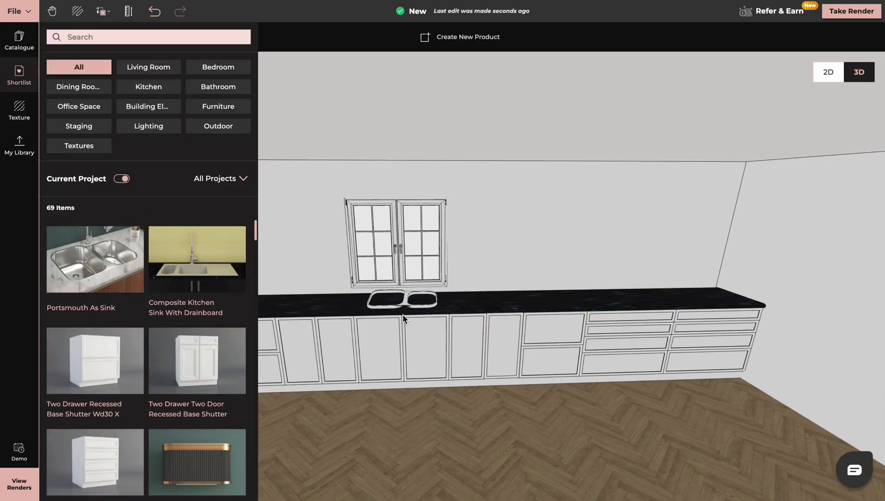
left_click(403, 308)
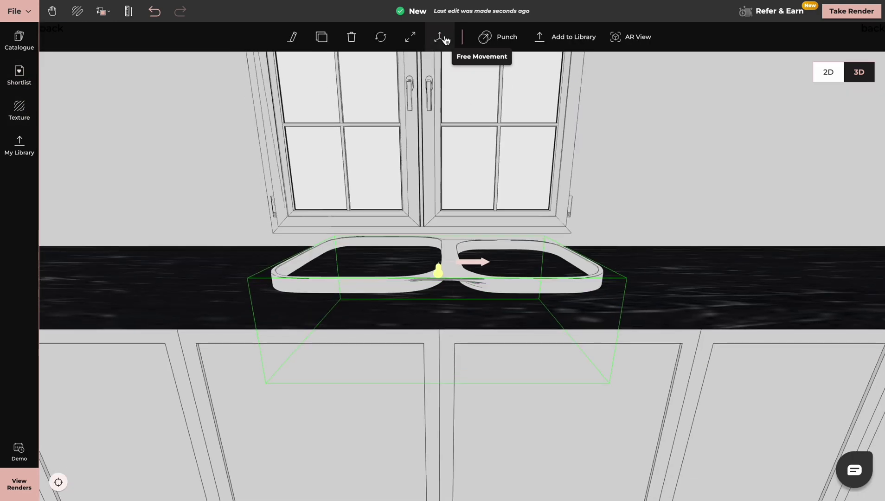
left_click(441, 38)
left_click_drag(436, 220, 437, 230)
Punch the sink's cutout through the countertop and set the sink's front-to-back depth to 500 mm.
left_click(454, 411)
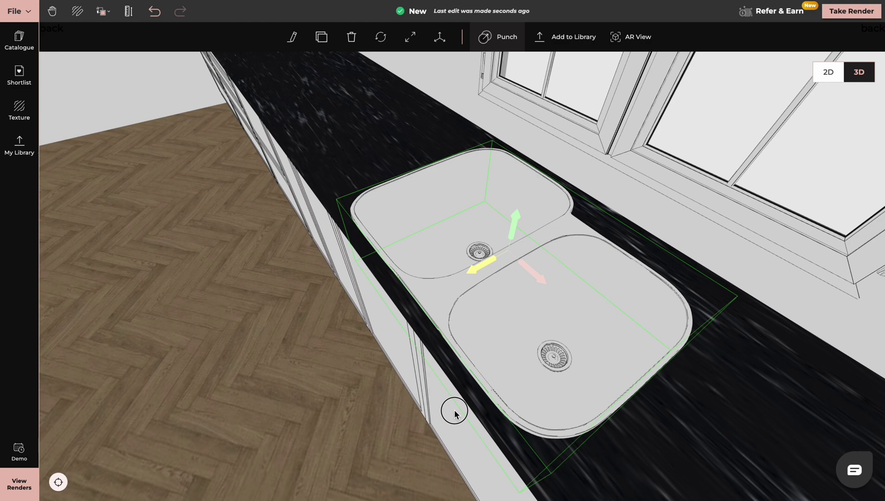
left_click(409, 37)
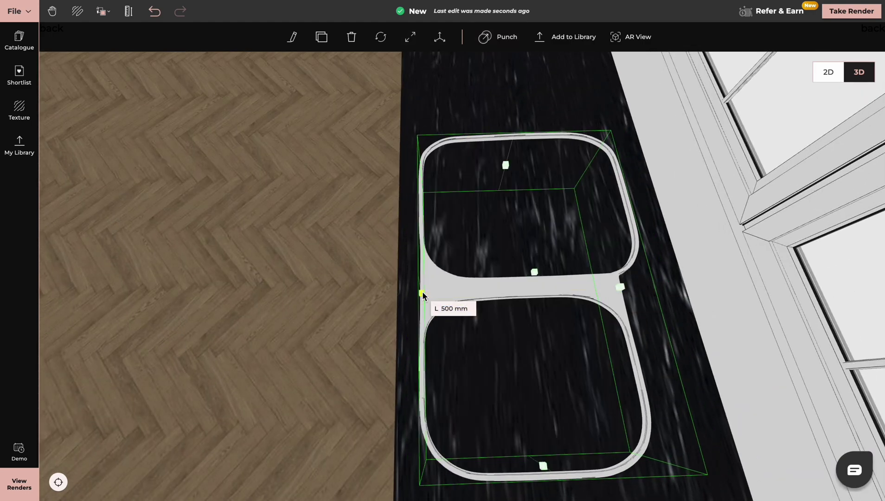
left_click(418, 197)
Place the Ailey Bridge Kitchen Faucet With Side Spray behind the sink and adjust its position with free movement.
left_click(19, 74)
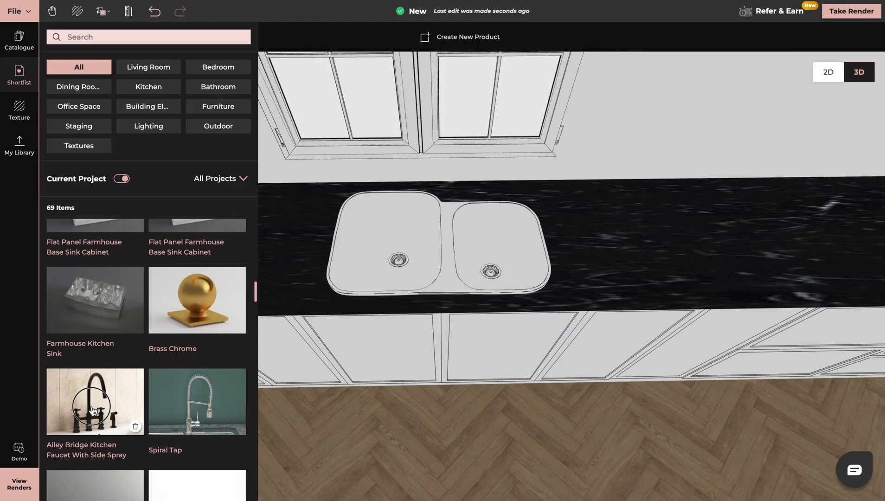
left_click(92, 406)
left_click(419, 191)
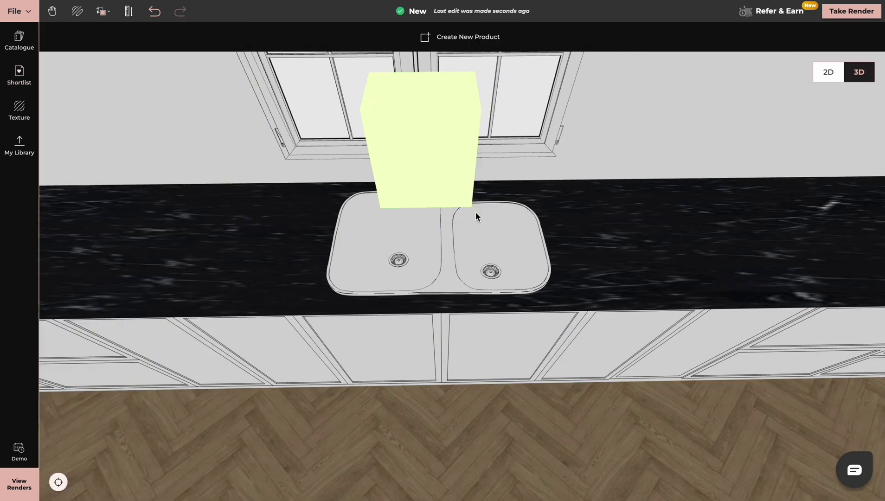
left_click(418, 178)
left_click(440, 37)
left_click_drag(424, 207, 424, 226)
left_click_drag(466, 185, 477, 186)
mouse_move(603, 204)
left_mouse_down()
mouse_move(480, 221)
mouse_move(603, 209)
left_mouse_up()
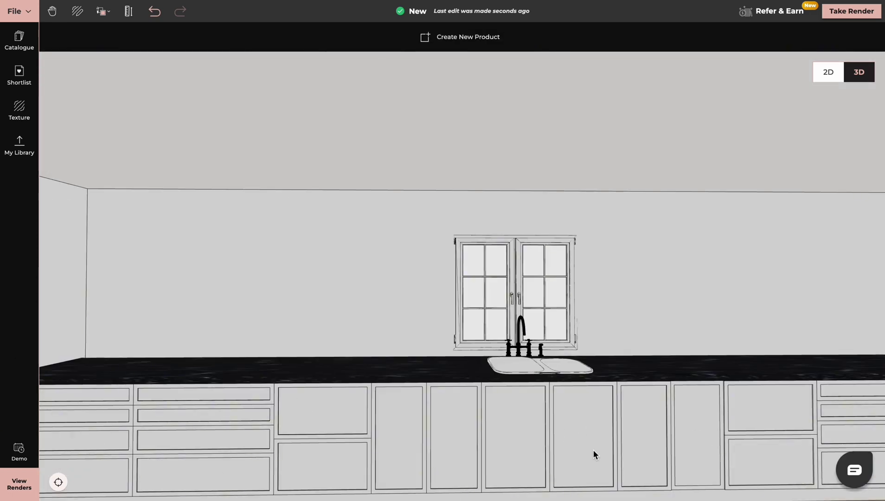
Start a new product and draw a 2600 by 700 mm rectangle on the wall, from the room corner towards the window.
left_click(429, 46)
left_click(87, 239)
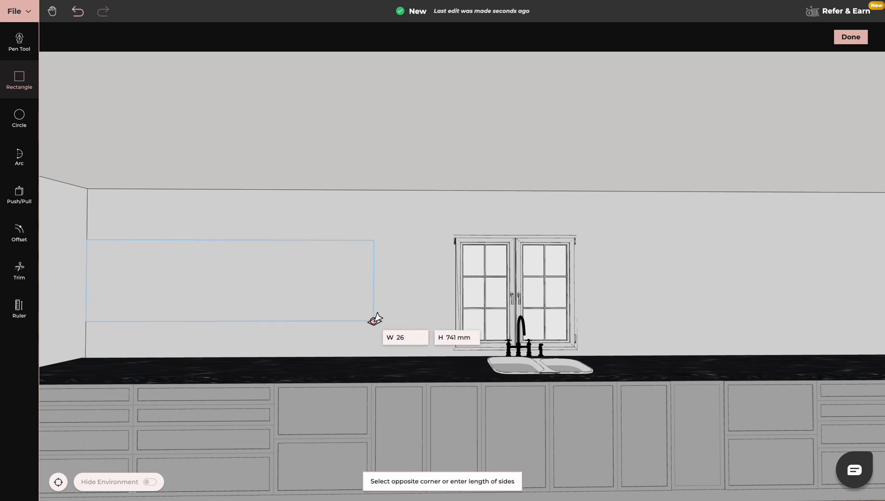
type("700")
key("Return")
key("Escape")
Extrude the wall rectangle outward with Push/Pull to form the body of a wall cabinet.
left_click_drag(54, 325, 185, 353)
scroll(186, 354, "down", 5)
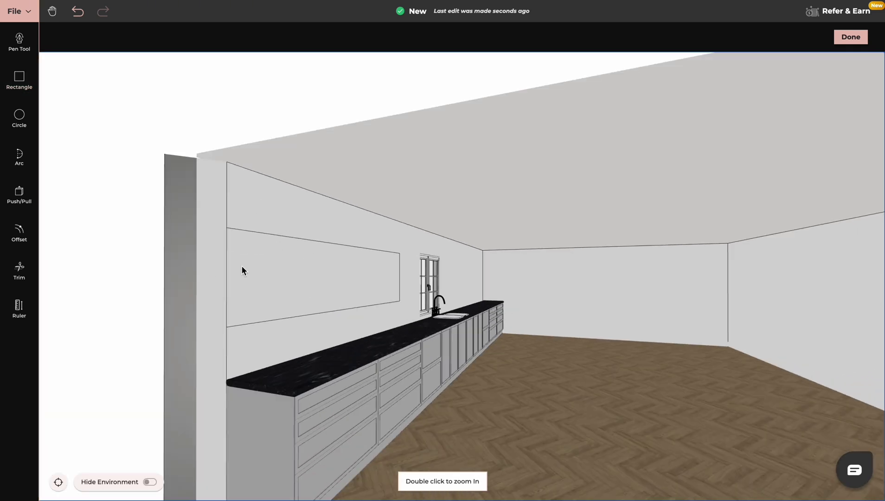
left_click(19, 195)
left_click(267, 271)
key("Return")
middle_click_drag(520, 347, 130, 329)
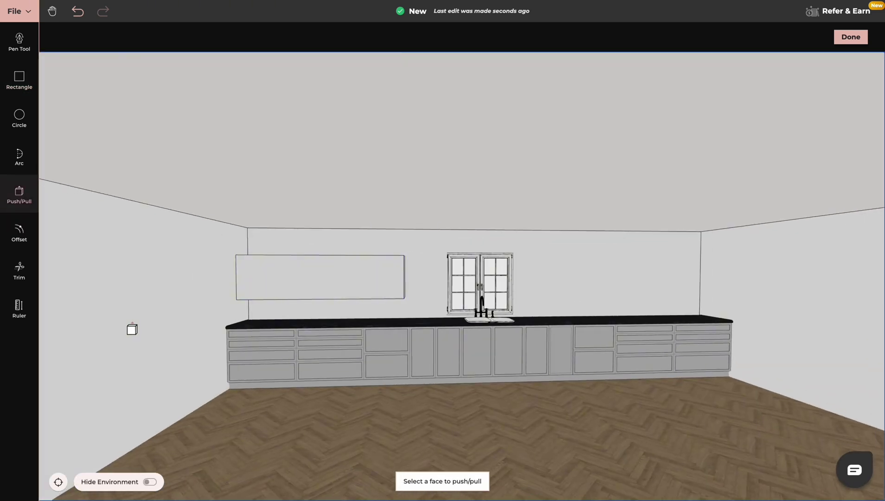
Lay out vertical ruler guides across the wall cabinet's front to mark the door divisions.
double_click(325, 282)
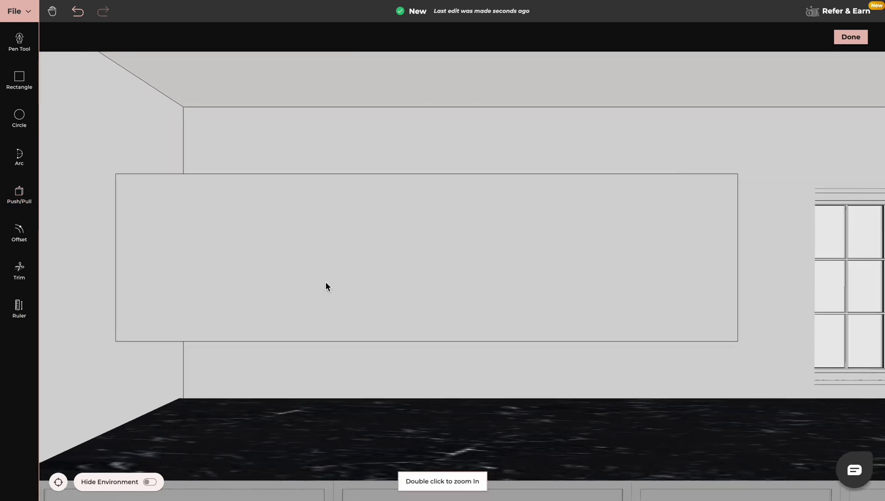
left_click(19, 307)
left_click(116, 257)
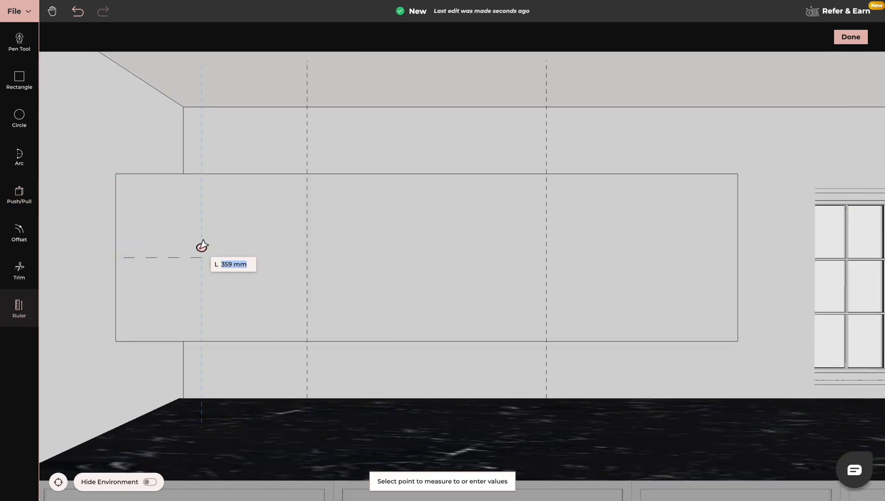
Draw vertical lines along the guides to divide the cabinet front into six doors, and remove the guides.
left_click(19, 42)
left_click(211, 174)
left_click(212, 342)
left_click(307, 174)
left_click(307, 341)
left_click(426, 174)
left_click(427, 341)
left_click(546, 174)
left_click(26, 275)
left_click_drag(197, 139, 654, 141)
Offset the outline of all six wall cabinet doors inward by 30 mm to form inner panels.
left_click(20, 233)
left_click(136, 262)
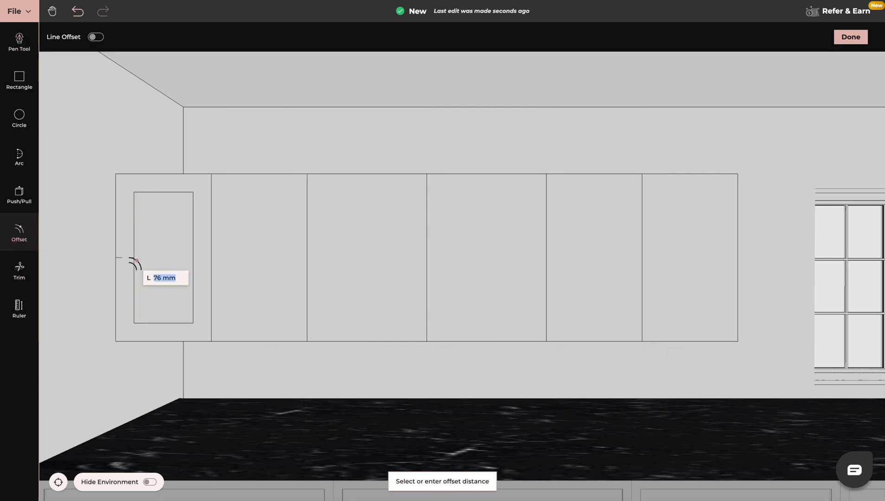
type("30")
key("Return")
left_click(225, 275)
type("30")
left_click(465, 254)
left_click(433, 256)
left_click(565, 216)
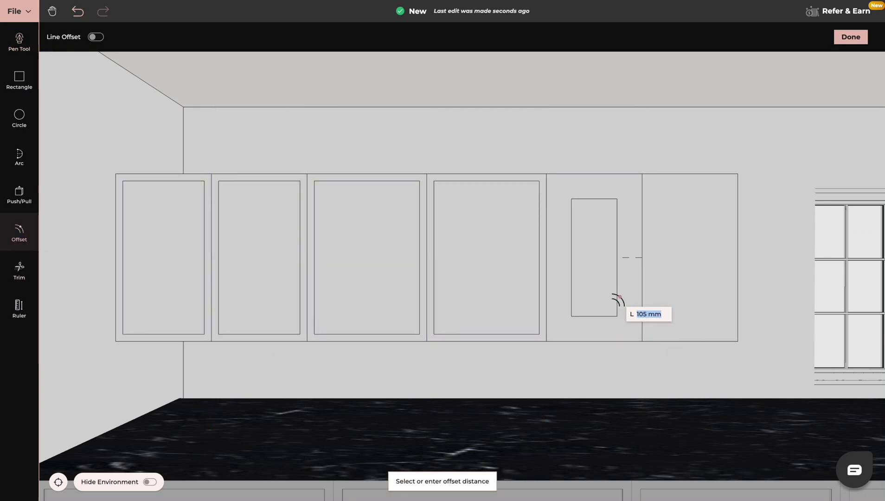
type("30")
key("Return")
left_click(651, 276)
type("30")
key("Return")
Pull the frames of the first two wall cabinet doors, nearest the room corner, out by 3 mm.
left_click_drag(144, 376, 296, 380)
left_click(19, 194)
left_click(111, 184)
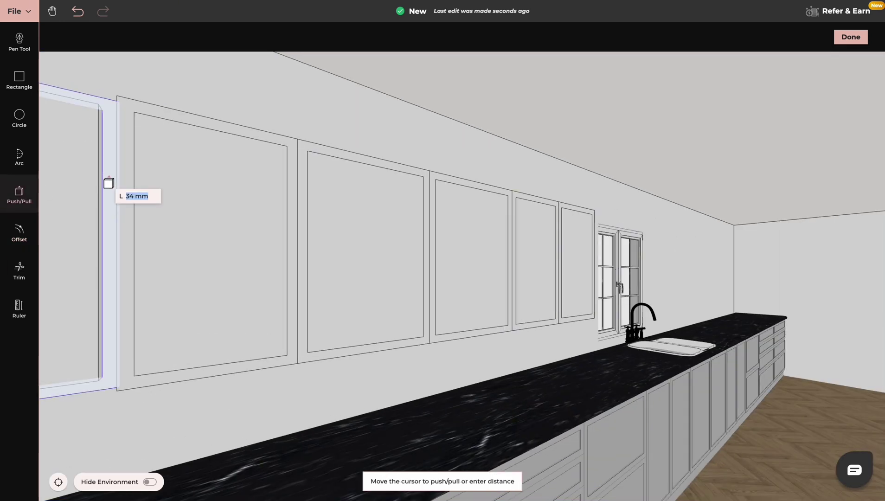
type("3")
key("Return")
left_click_drag(73, 191, 162, 197)
left_click(152, 198)
type("3")
key("Return")
Pull the frames of the remaining four wall cabinet doors out by 3 mm and finish editing the product.
left_click(338, 228)
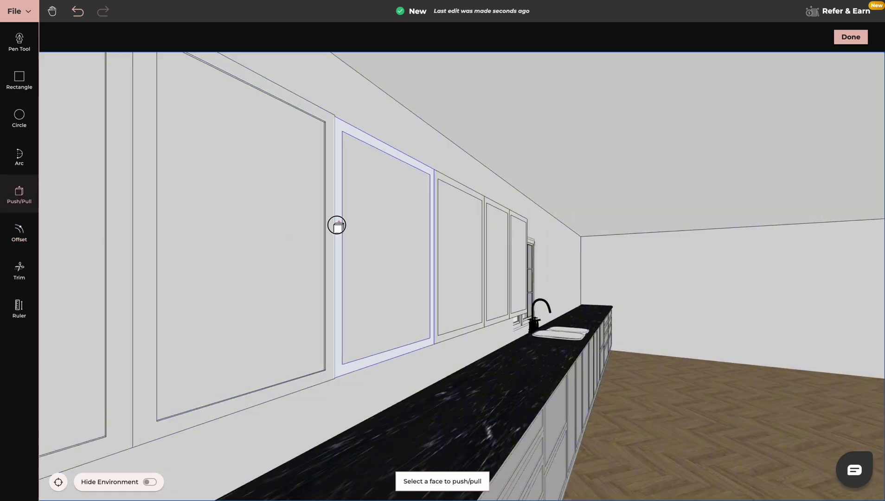
left_click(341, 228)
left_click(496, 206)
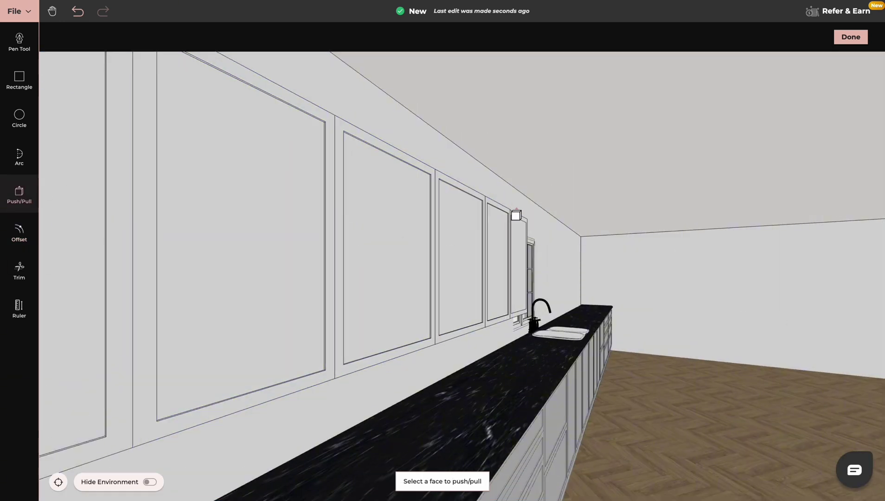
left_click(516, 217)
type("3")
key("Return")
key("Escape")
left_click_drag(84, 329, 361, 332)
right_click_drag(361, 332, 185, 327)
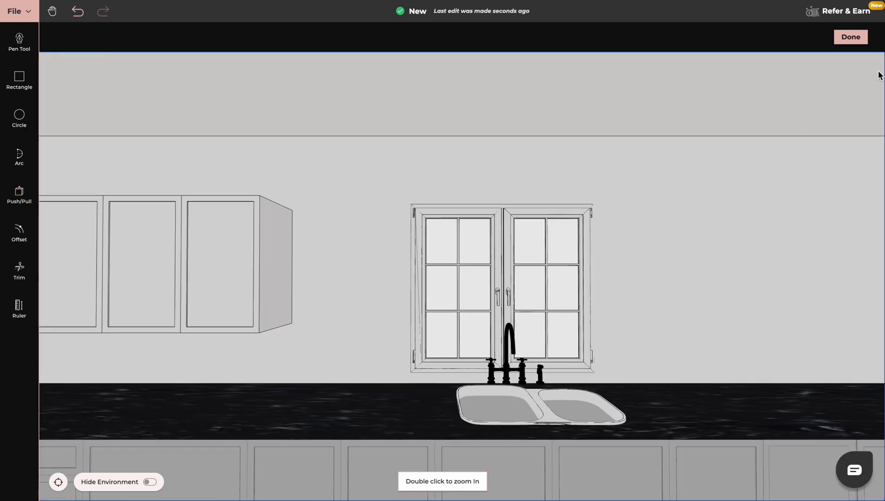
left_click(854, 40)
Clone the wall cabinet and place the copy on the wall on the other side of the window.
left_click(149, 252)
left_click(353, 37)
left_click(814, 258)
right_click_drag(594, 276, 323, 260)
left_click_drag(514, 254, 585, 261)
left_click_drag(445, 342, 538, 319)
left_click_drag(480, 274, 492, 273)
Adjust the vertical position of both wall cabinets so they sit slightly higher on the wall.
left_click(292, 37)
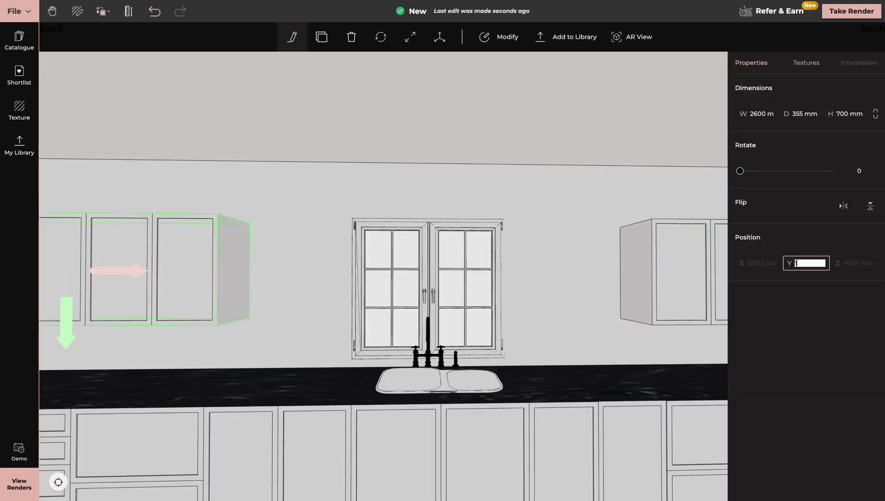
left_click(679, 258)
left_click(18, 333)
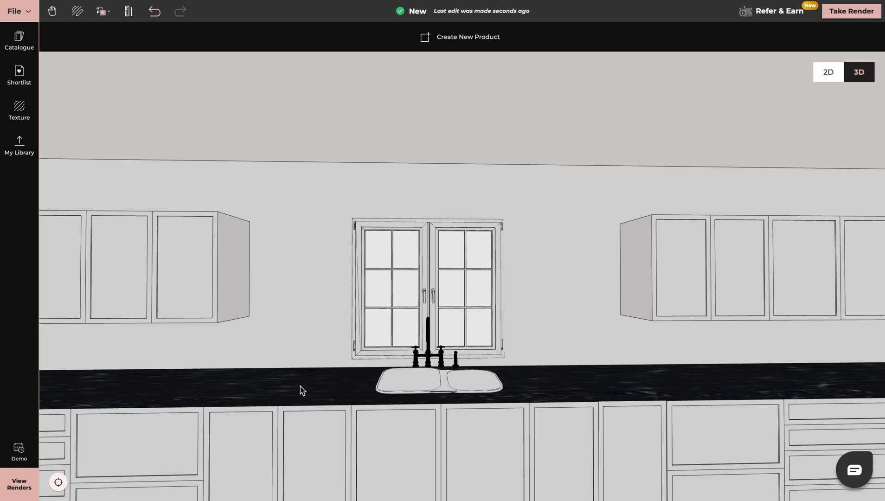
Place the shortlisted brass cup handle on the end drawer stack left of the sink and clone it onto its other three drawers.
left_click_drag(234, 389, 696, 380)
left_click(19, 75)
scroll(162, 371, "up", 4)
left_click_drag(417, 352, 594, 287)
mouse_move(95, 292)
left_mouse_down()
mouse_move(448, 363)
mouse_move(429, 359)
left_mouse_up()
left_click(330, 40)
left_click(426, 386)
left_click(322, 40)
left_click(425, 419)
left_click(322, 40)
left_click(425, 465)
Clone the cup handle onto the four drawers of the neighbouring stack.
left_click(322, 40)
left_click(458, 349)
left_click(455, 380)
left_click(458, 413)
left_click(458, 461)
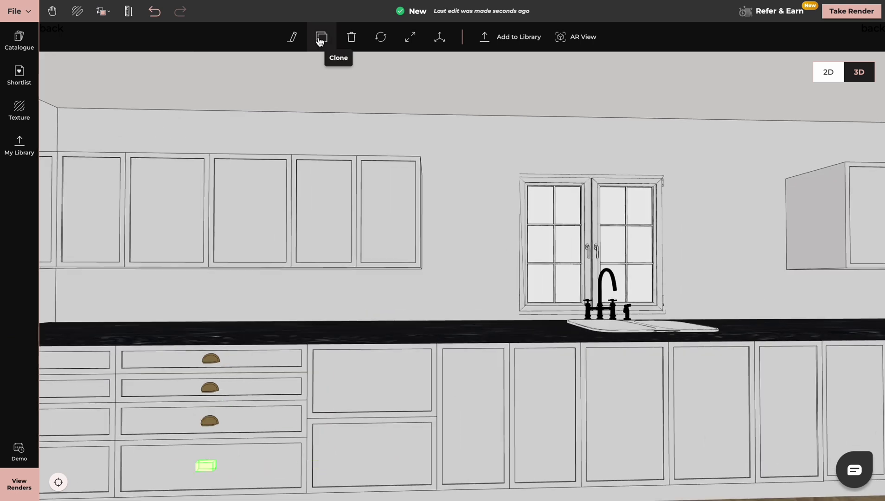
Clone the cup handle onto the remaining base cabinet doors and drawers along the run.
left_click_drag(481, 443, 301, 436)
left_click(321, 37)
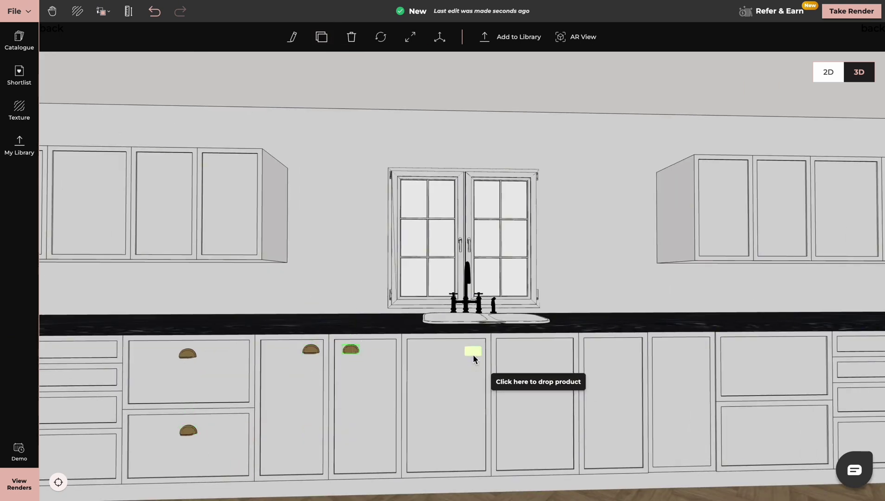
left_click(387, 374)
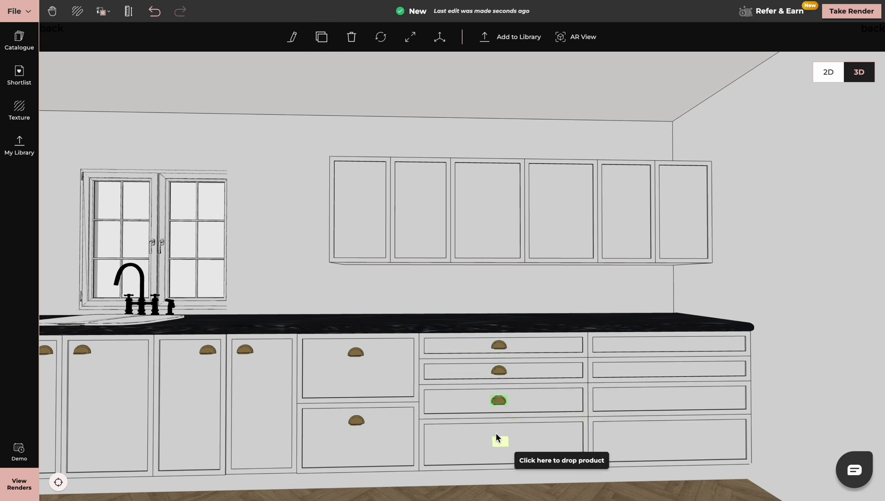
left_click(316, 36)
left_click(461, 345)
key("Left")
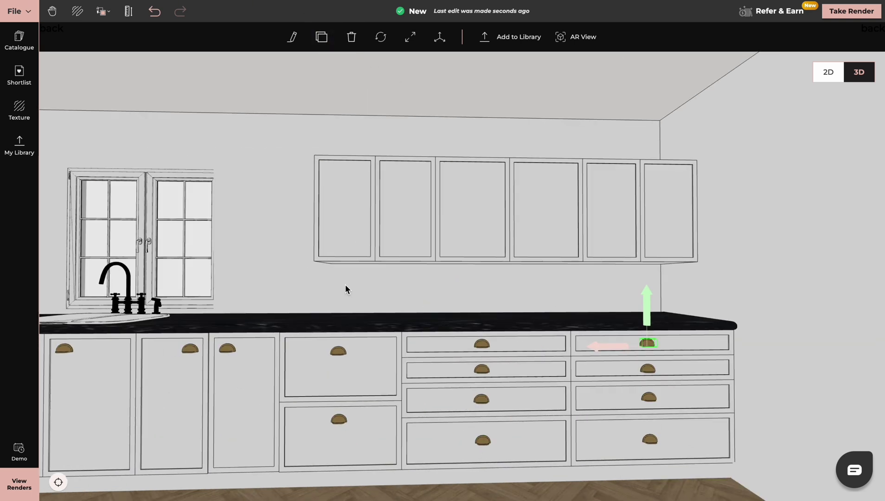
Clone the cup handle onto the lower corners of the doors of the wall cabinet right of the window.
left_click(321, 36)
left_click(655, 251)
left_click(322, 37)
left_click(623, 251)
Clone the cup handle onto the lower corners of the six doors of the wall cabinet left of the window.
left_click(323, 41)
key("Left")
left_click(321, 36)
left_click(323, 252)
left_click(321, 36)
left_click(276, 254)
left_click(321, 37)
left_click(317, 267)
left_click(321, 36)
left_click(210, 234)
left_click(166, 251)
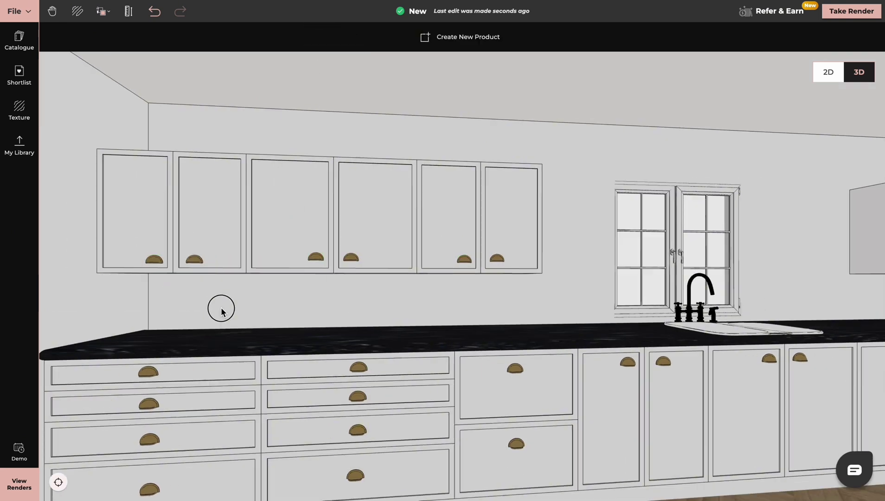
Search the textures for "blue" and apply the Blue Grey PU Matt texture to one panel of the second drawer stack.
left_click(19, 110)
left_click(217, 67)
type("blue")
scroll(165, 299, "down", 3)
left_click(205, 308)
left_click(319, 406)
Copy the blue grey texture and material from the painted panel onto the drawer panels of the first two stacks.
left_click(103, 11)
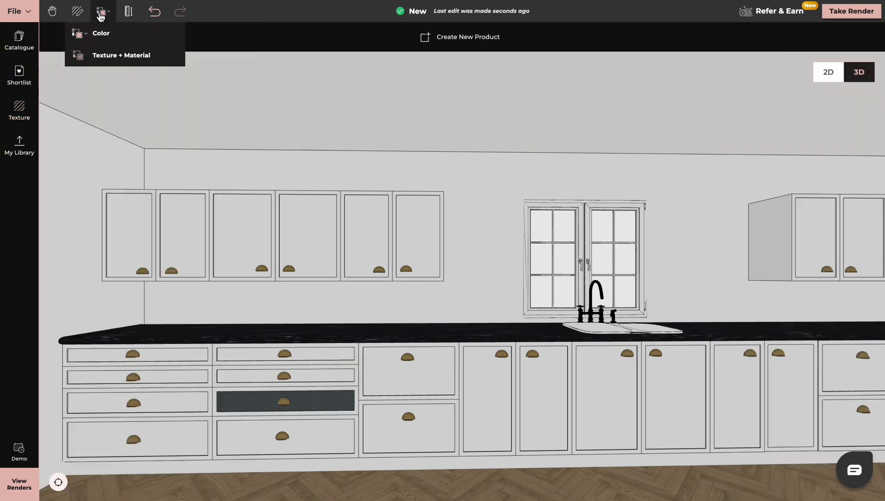
left_click(166, 64)
left_click(312, 408)
left_click(313, 442)
left_click(320, 376)
left_click(316, 355)
left_click(193, 355)
left_click(190, 379)
left_click(191, 404)
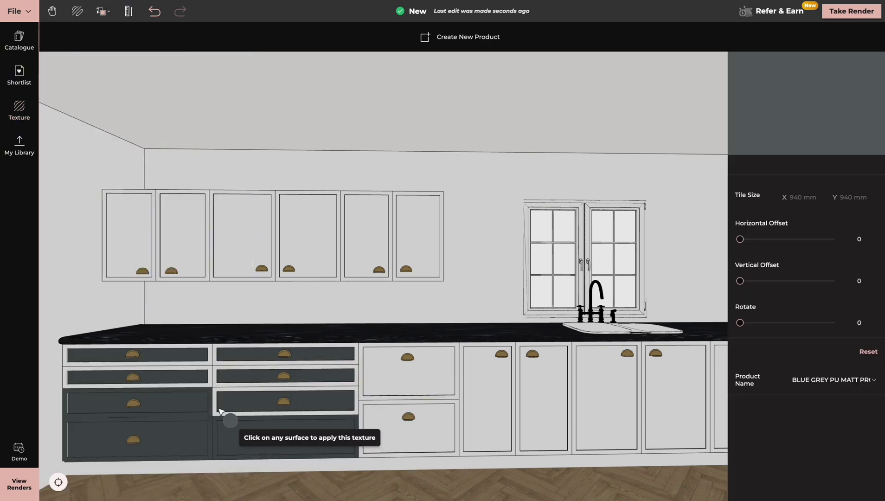
Apply the blue grey texture to the remaining drawer frames of the first two stacks.
left_click(216, 410)
left_click(215, 378)
left_click(210, 372)
left_click(210, 354)
left_click(219, 345)
Apply the blue grey texture to the adjacent two-drawer unit and to the plinth below the cabinets.
left_click(360, 361)
scroll(361, 361, "down", 5)
left_click(439, 309)
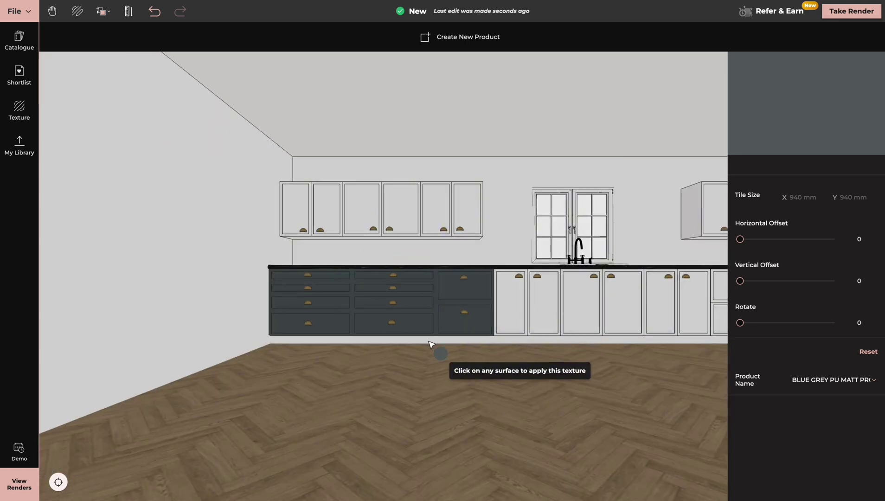
left_click(429, 342)
Apply the blue grey texture to the panels and frames of the six base cabinet doors around the sink.
left_click(512, 299)
left_click(495, 284)
left_click(532, 293)
left_click(529, 293)
right_click_drag(636, 307, 549, 294)
left_click(525, 289)
left_click(509, 289)
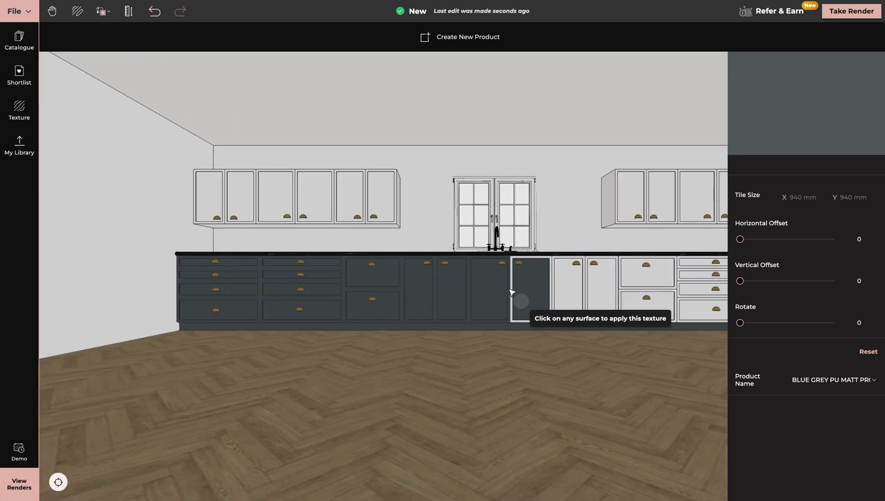
left_click(553, 286)
left_click(568, 286)
left_click(596, 285)
left_click(586, 283)
Apply the blue grey texture to the two-drawer unit on the far side of the sink doors.
right_click_drag(622, 294, 375, 359)
left_click(419, 343)
left_click(426, 343)
Apply the blue grey texture to the lower drawers of the four-drawer stack beside the finished two-drawer unit, continuing up to the second drawer's panel.
left_click(441, 378)
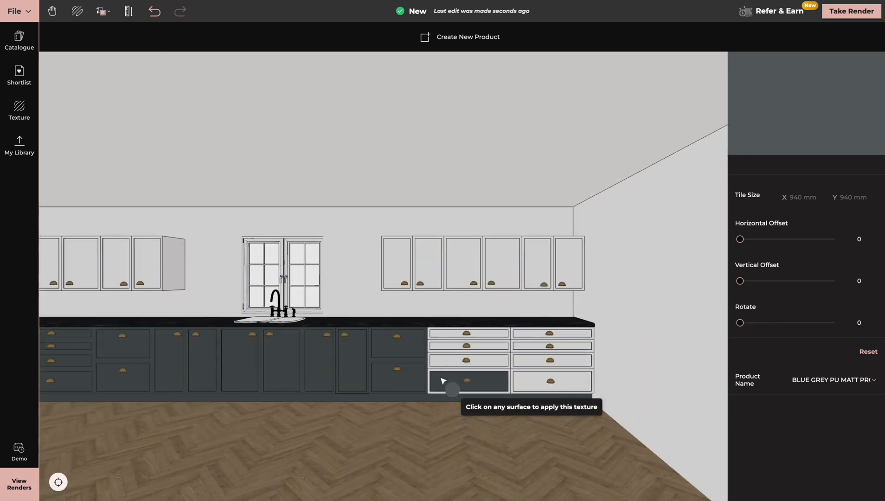
left_click(441, 370)
left_click(442, 367)
left_click(440, 359)
left_click(440, 345)
left_click(443, 279)
scroll(443, 279, "up", 5)
Copy the blue grey texture from a finished drawer and apply it to the remaining upper drawer surfaces of the same stack.
left_click(102, 13)
left_click(177, 295)
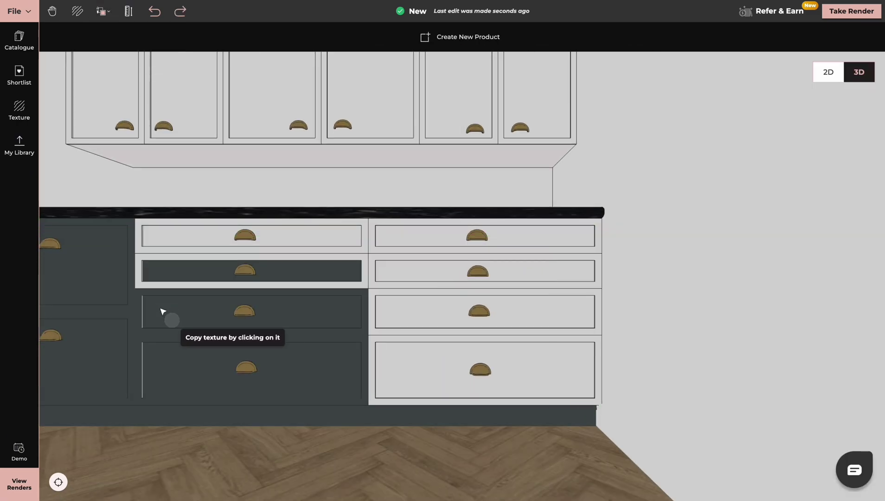
left_click(161, 284)
left_click(146, 249)
Apply the copied blue grey texture to the panels and frames of the last four-drawer stack at the end of the run.
left_click(379, 291)
left_click(377, 257)
left_click(376, 249)
left_click(385, 274)
left_click(396, 362)
scroll(324, 387, "down", 5)
key("Escape")
right_click_drag(323, 395, 428, 456)
left_click_drag(429, 456, 440, 395)
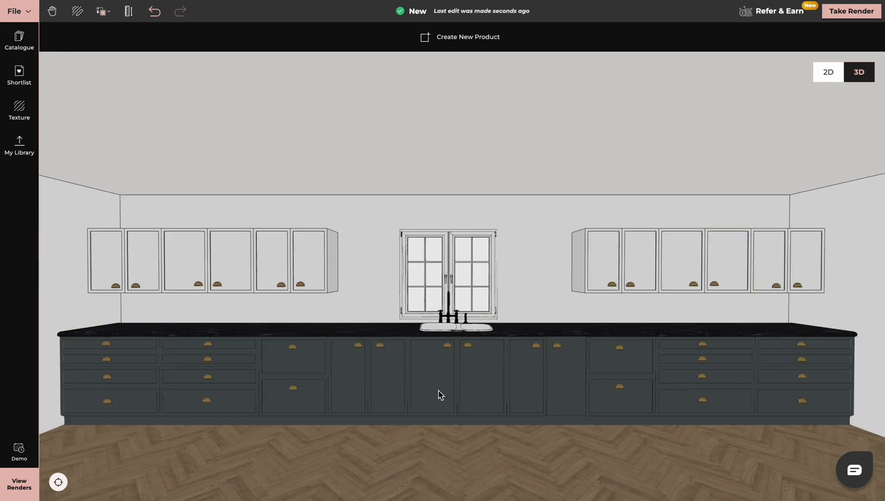